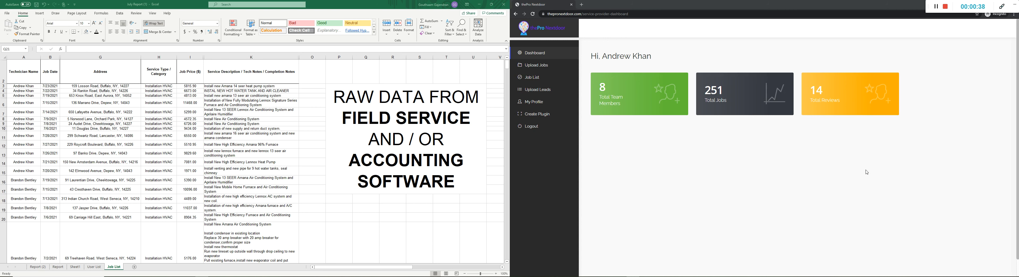
Download the bulk job upload Excel format from the Upload Jobs page and switch to the format workbook in Excel
click(538, 65)
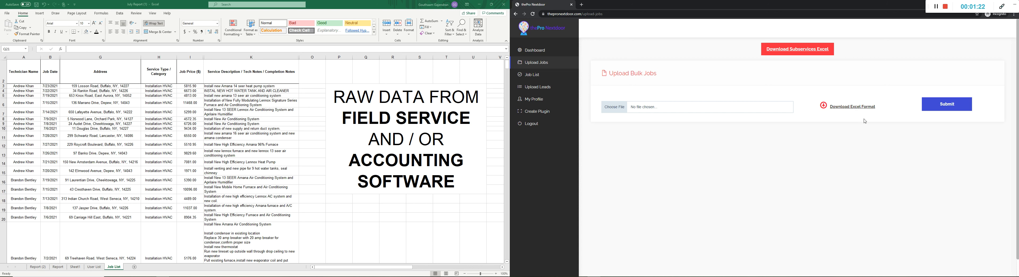
click(871, 111)
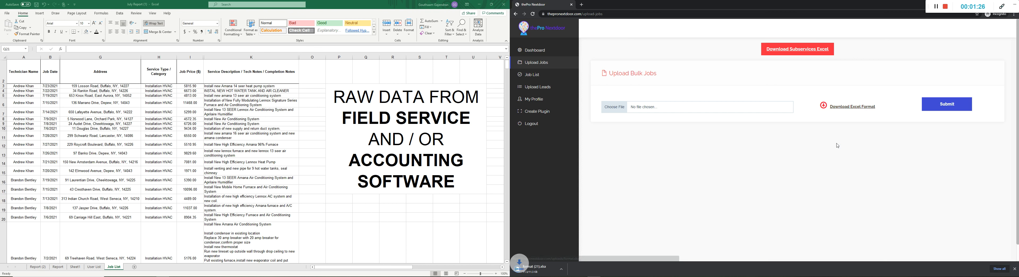
click(1014, 269)
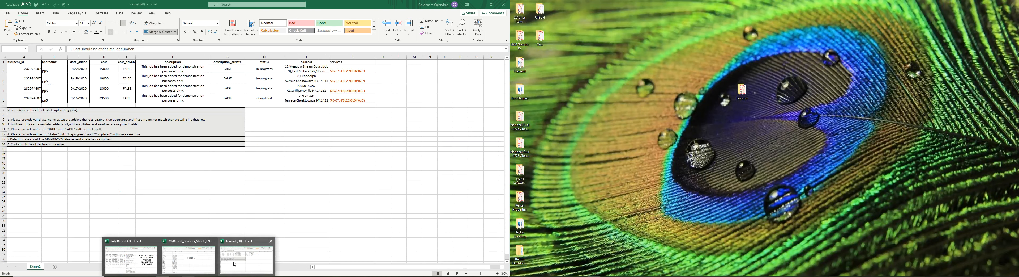
click(226, 259)
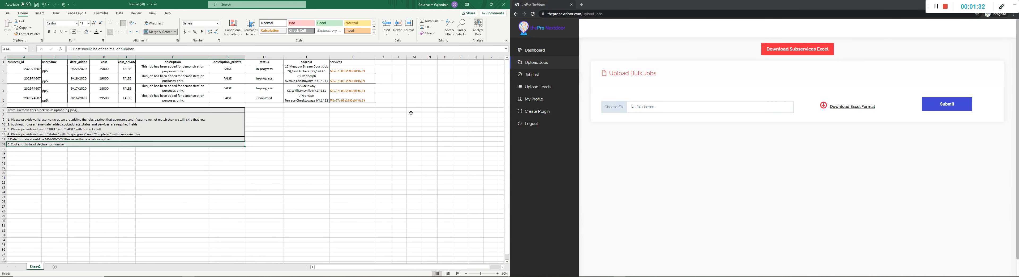
Delete the rows holding the instruction note block below the sample jobs in the format sheet
click(339, 164)
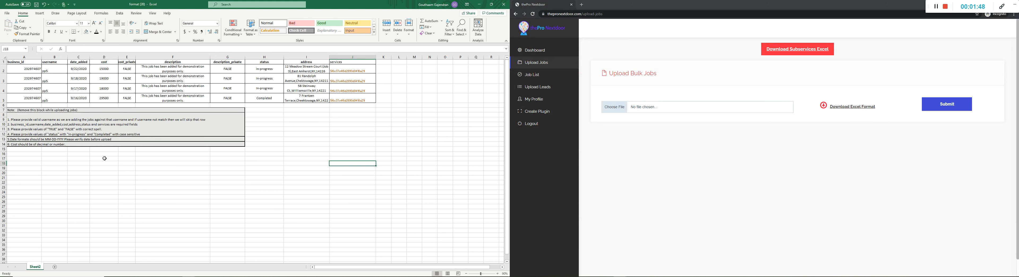
click(354, 124)
click(415, 129)
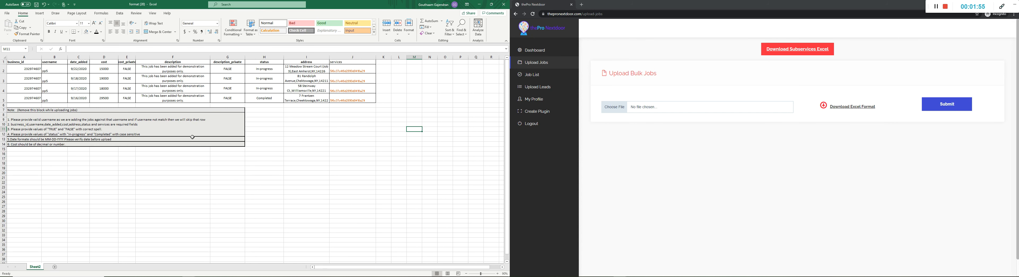
drag(4, 112, 3, 143)
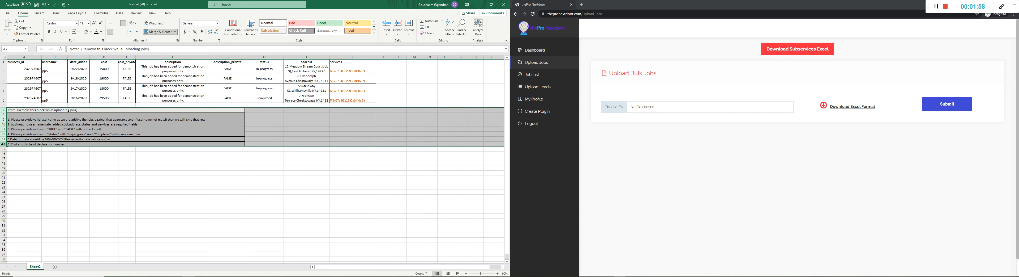
right_click(4, 144)
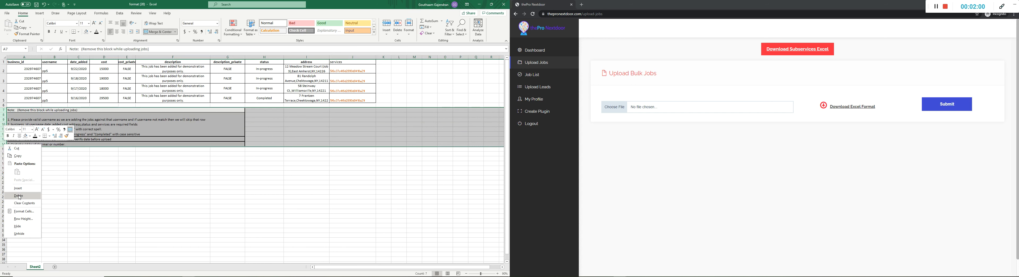
click(42, 188)
click(175, 172)
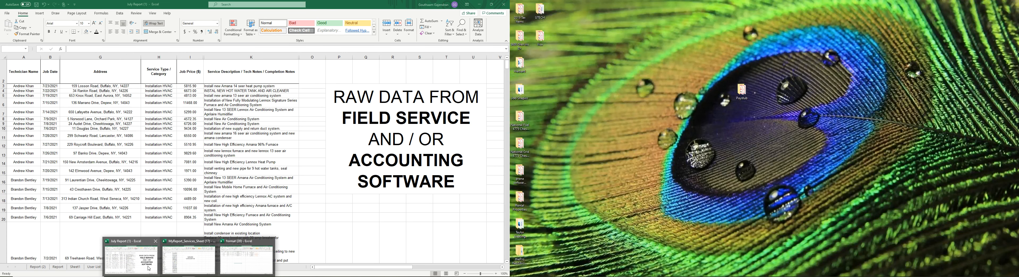
Switch to the July Report workbook and maximize it on the other monitor beside the format workbook
click(148, 268)
drag(176, 4, 699, 36)
double_click(686, 35)
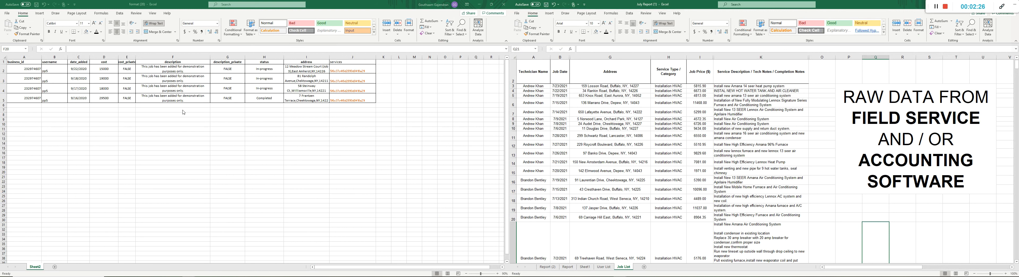
Clear the sample business_id values in cells A2 to A5 of the format sheet
click(36, 69)
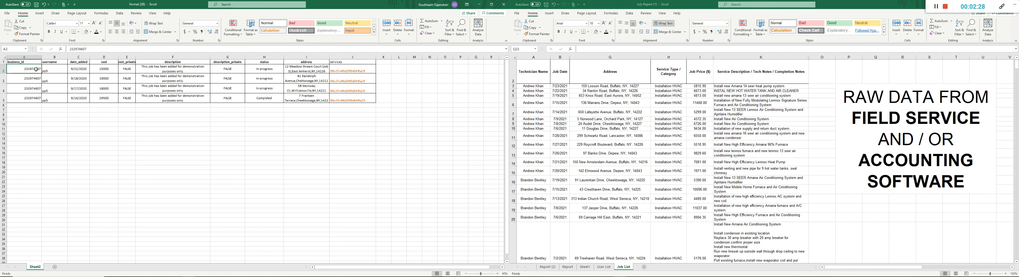
drag(34, 69, 34, 97)
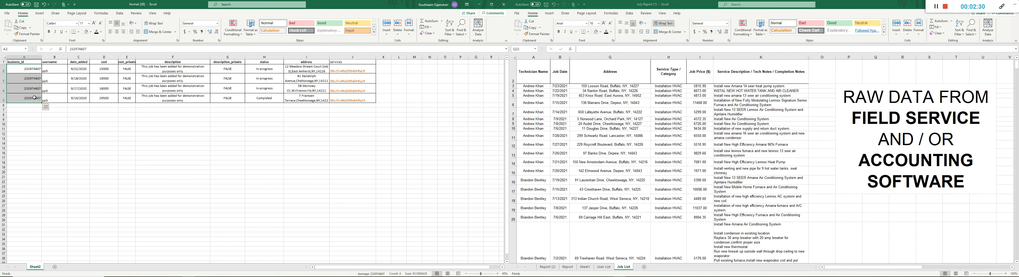
key(Delete)
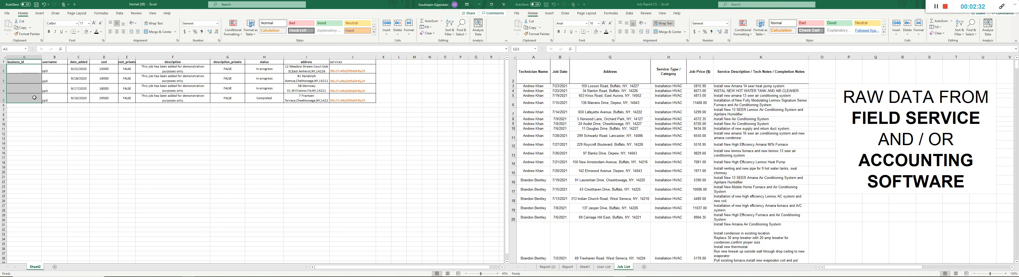
click(54, 134)
click(27, 69)
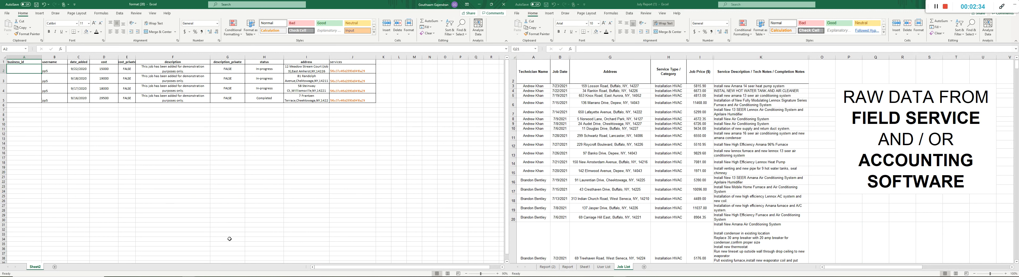
Get the July Report out of the way and copy the Business Id from the company's My Profile page in the browser
drag(876, 5, 893, 35)
click(992, 34)
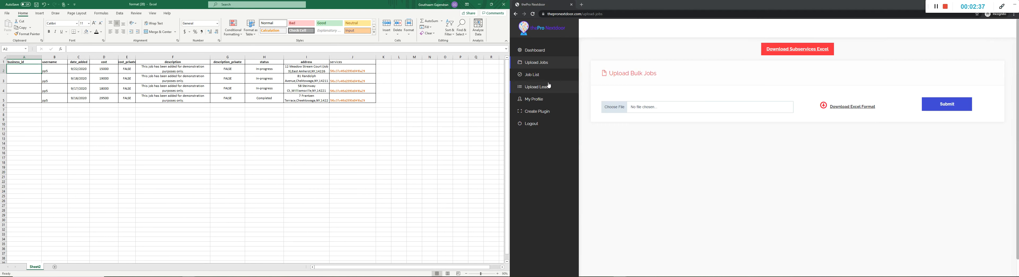
click(536, 103)
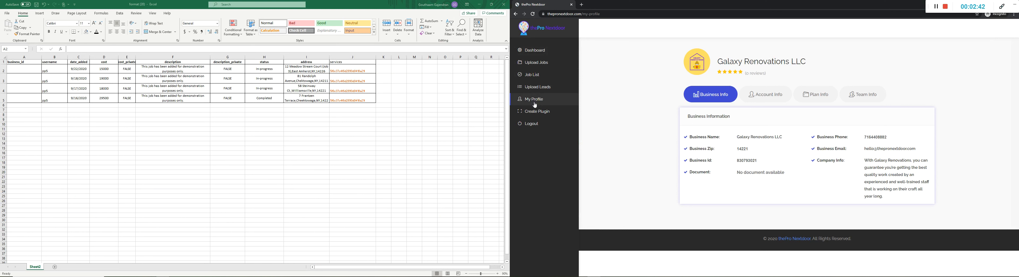
drag(690, 161, 713, 160)
double_click(742, 160)
right_click(743, 162)
click(752, 167)
Paste the copied Business Id into cell A2 of the format sheet
click(23, 69)
right_click(24, 70)
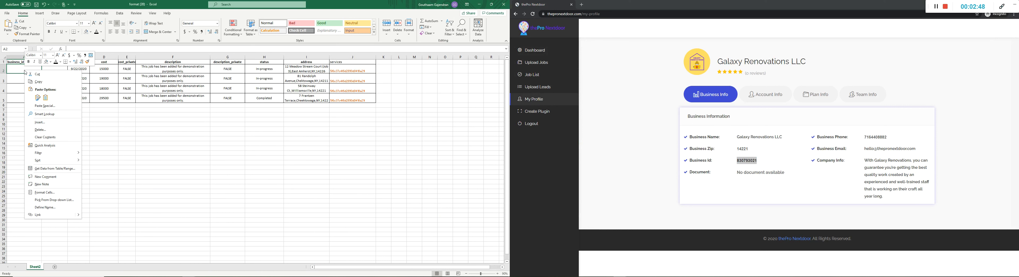
click(38, 98)
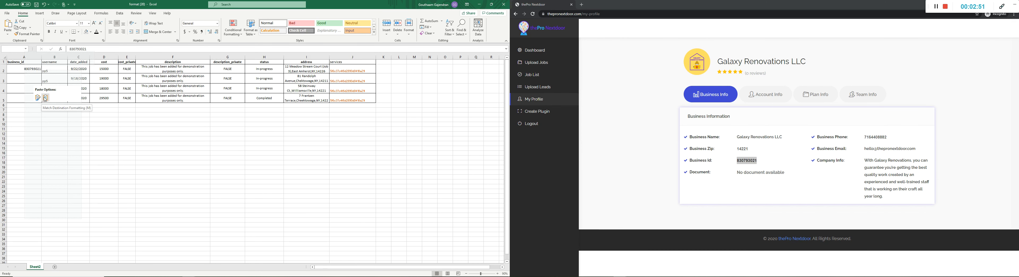
Clear the sample usernames in cells B2 to B5 of the format sheet
key(Right)
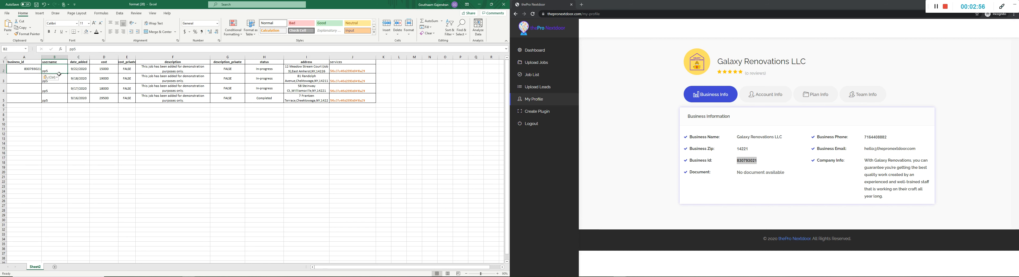
drag(59, 74, 59, 98)
key(Delete)
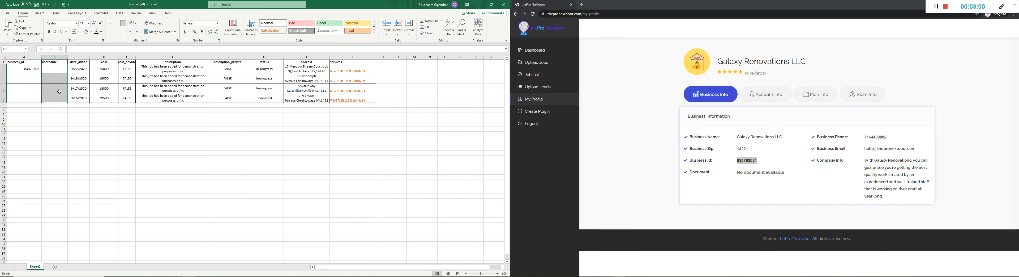
Clear the sample date_added values in cells C2 to C5 of the format sheet
click(83, 69)
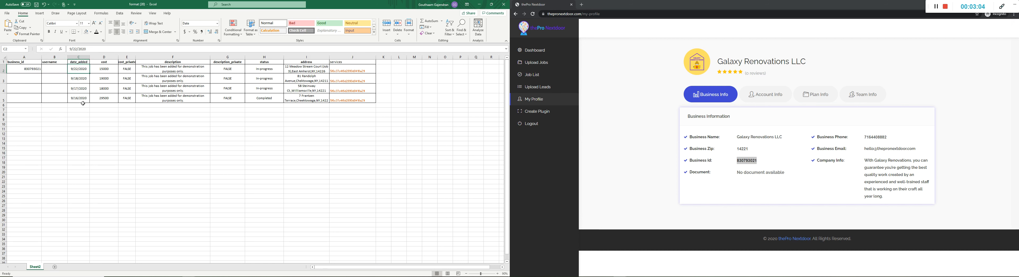
drag(83, 70, 84, 97)
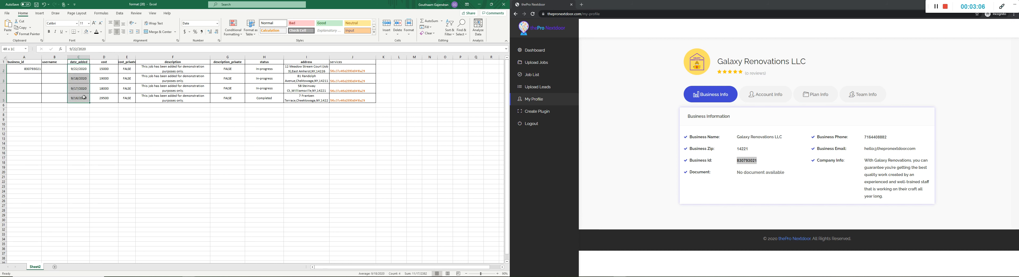
key(Delete)
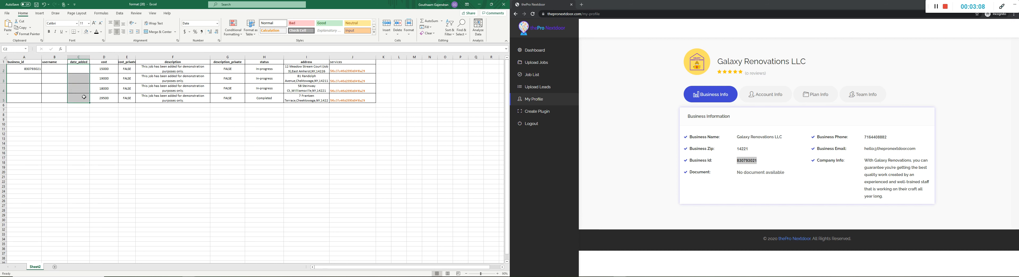
click(87, 72)
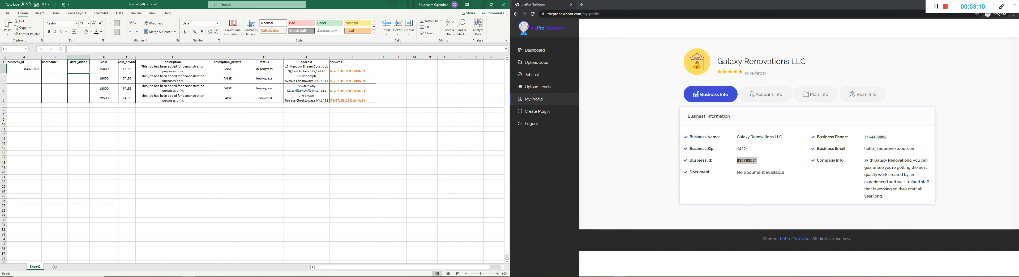
Bring back the July Report workbook, maximize it and copy all Job Date entries from the Job List sheet
mouse_move(188, 276)
click(147, 262)
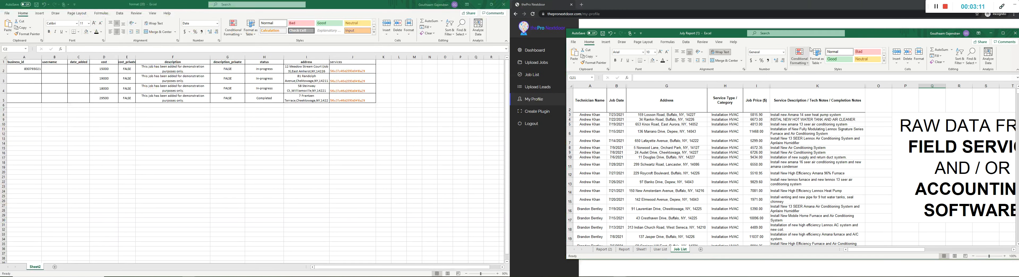
double_click(866, 33)
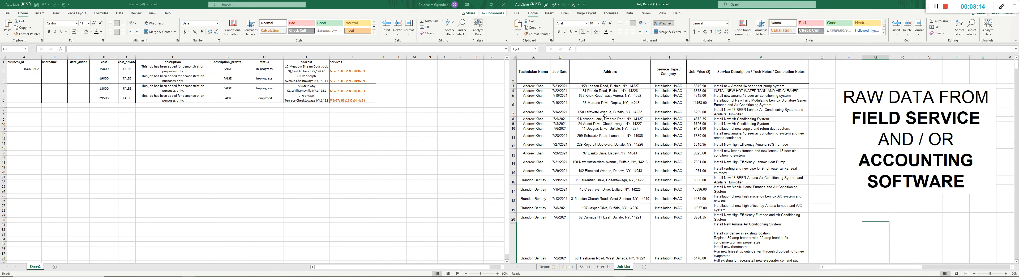
click(564, 96)
drag(561, 86, 564, 186)
right_click(565, 187)
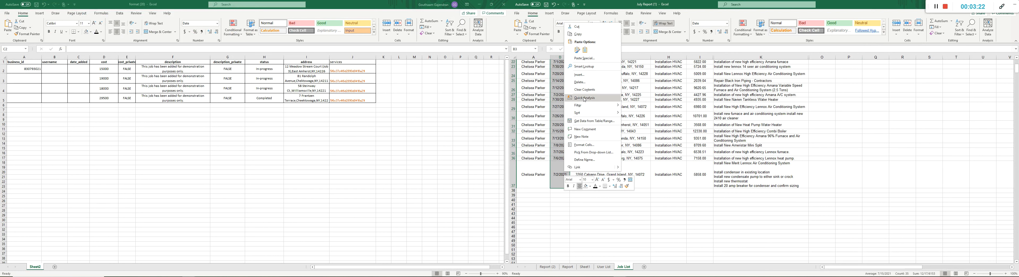
click(578, 34)
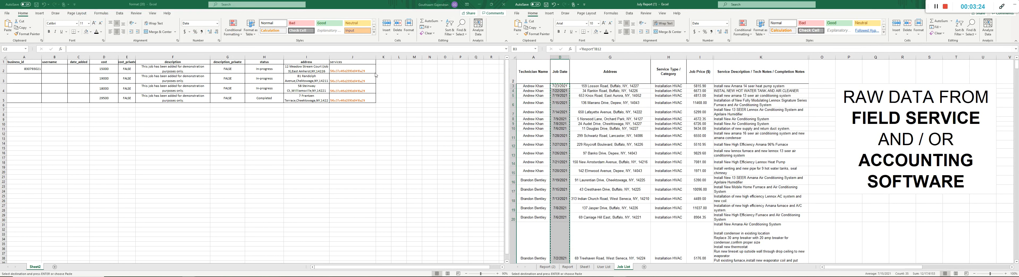
Paste the job dates as values into the date_added column from cell C2 and format them as Short Date
click(55, 68)
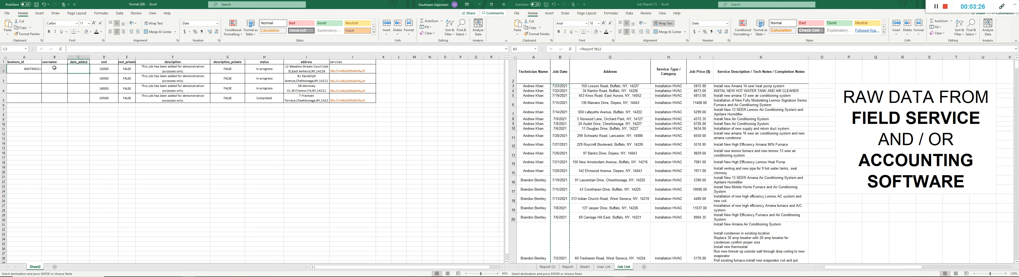
right_click(76, 67)
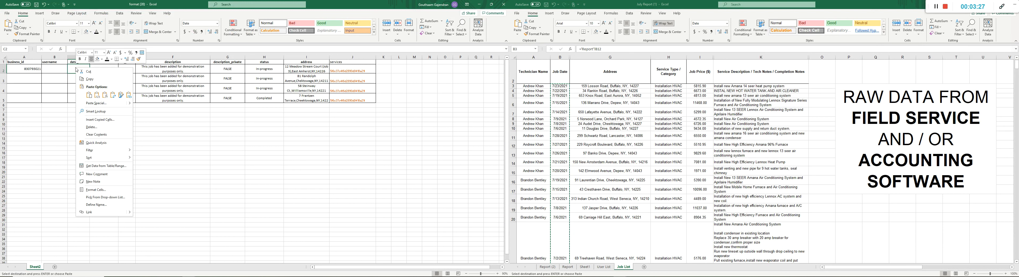
click(97, 95)
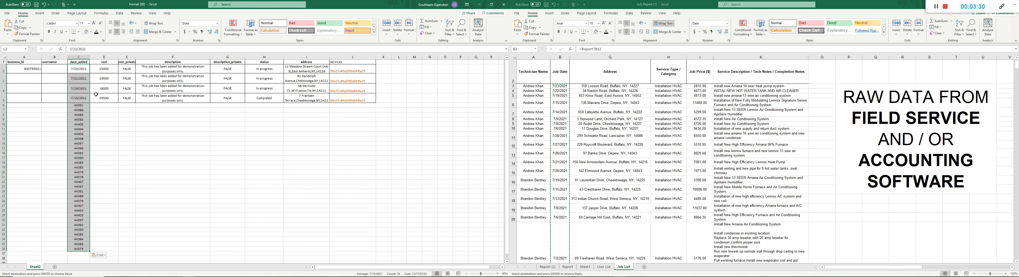
click(218, 23)
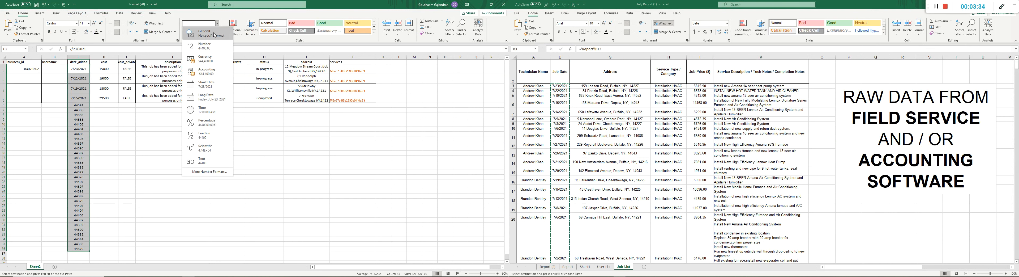
click(205, 85)
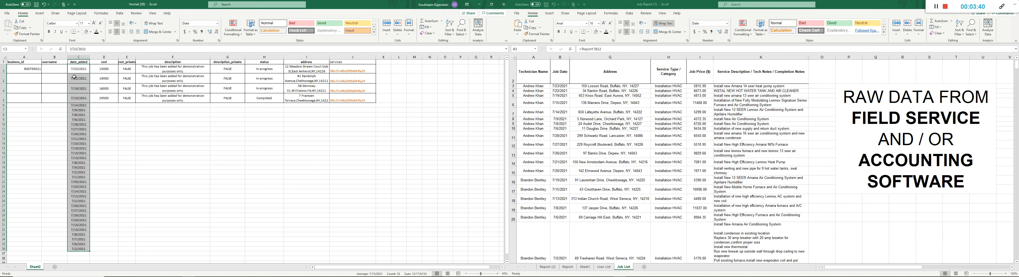
Copy all Job Price ($) entries from the Job List sheet and paste them into the cost column from cell D2
click(103, 69)
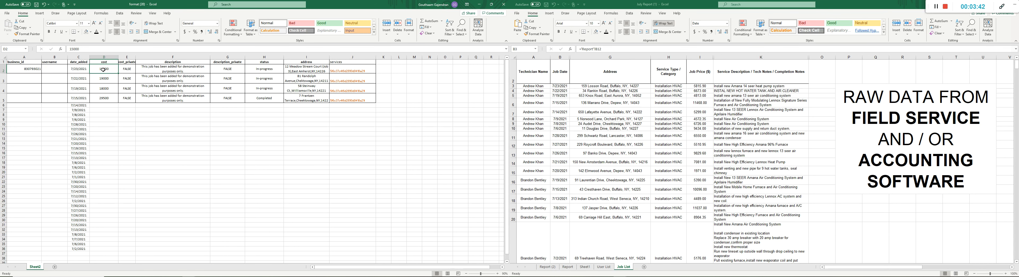
click(706, 87)
click(706, 86)
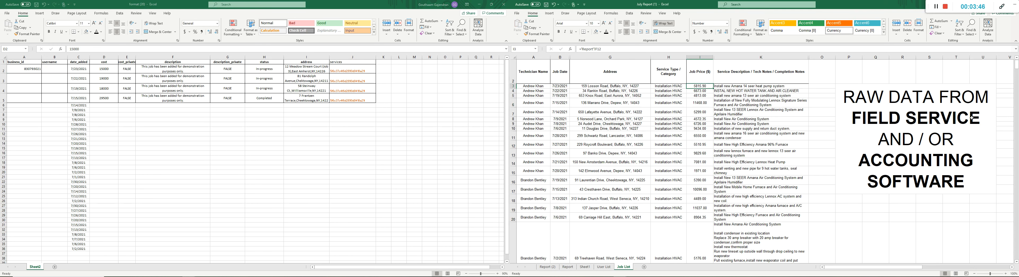
drag(708, 125, 706, 259)
key(ctrl+c)
scroll(700, 158, up, 6)
click(104, 68)
key(ctrl+v)
Widen the cost_private column and set it to TRUE for every job row
drag(135, 56, 147, 57)
click(136, 69)
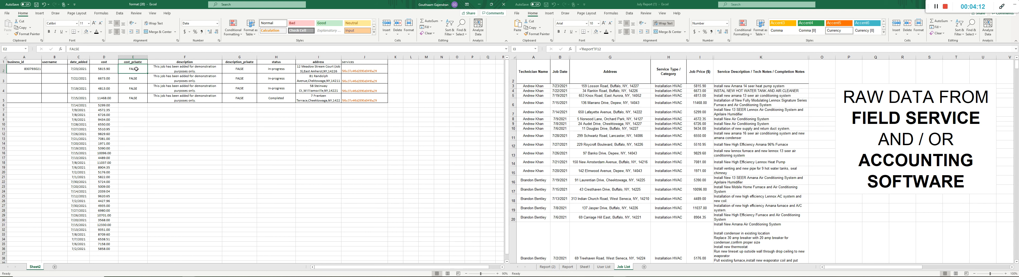
text(tr)
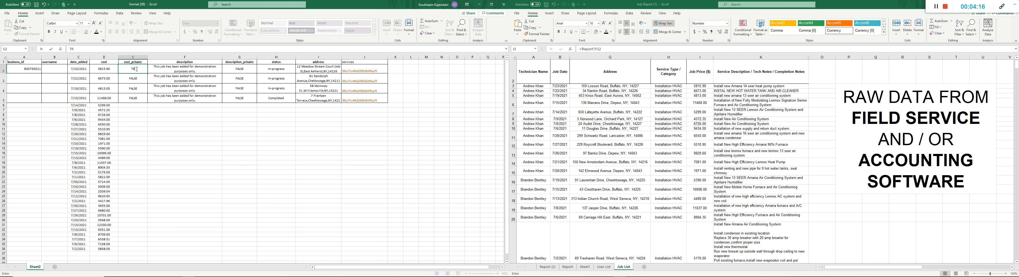
click(136, 97)
click(137, 70)
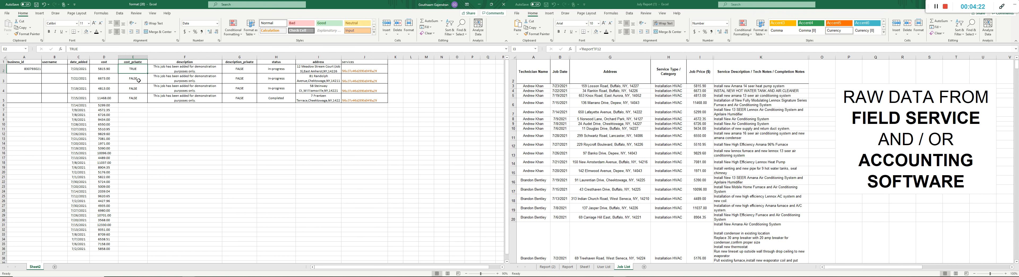
click(141, 77)
click(140, 70)
drag(147, 73, 137, 251)
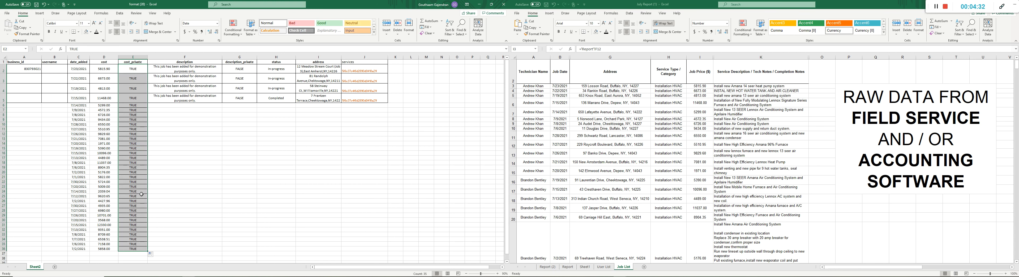
Copy all Service Description entries from the Job List sheet and paste them as values into the description column, formatted as General
click(169, 71)
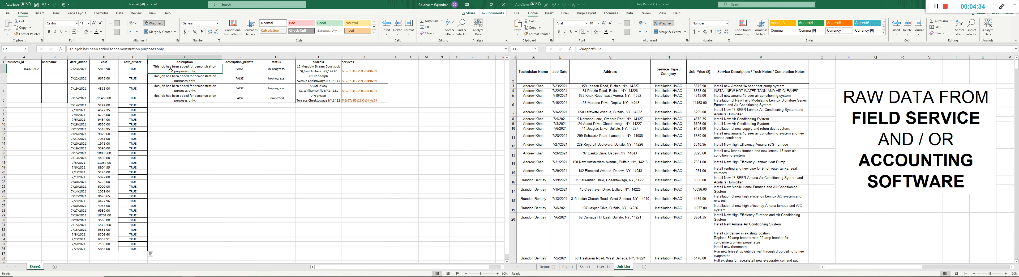
drag(750, 86, 750, 172)
right_click(751, 172)
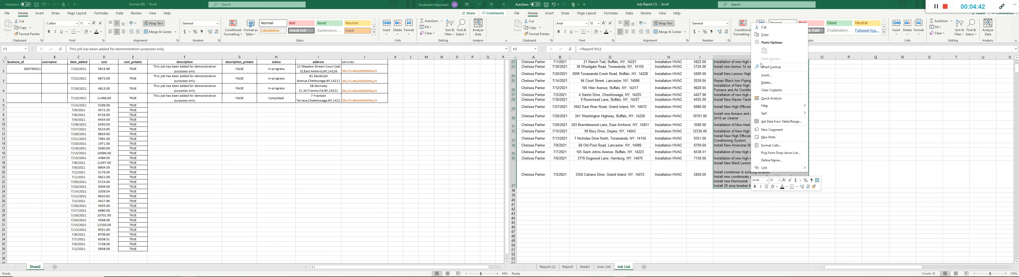
click(763, 34)
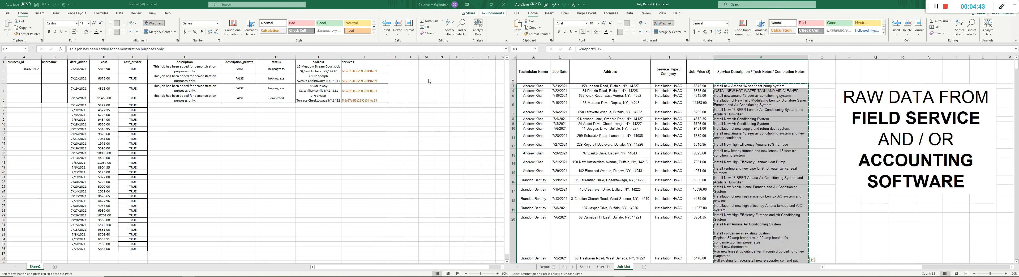
click(154, 71)
right_click(189, 66)
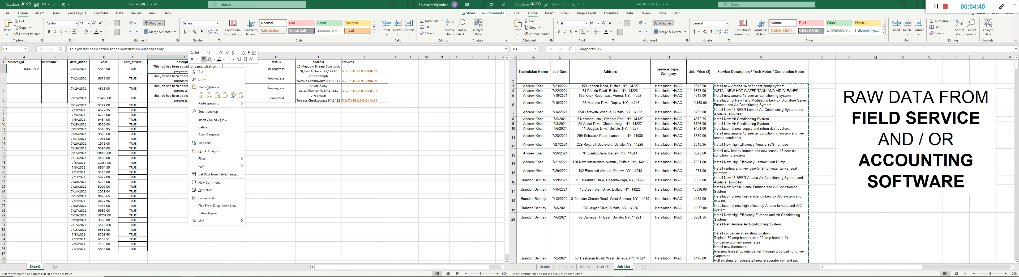
click(209, 95)
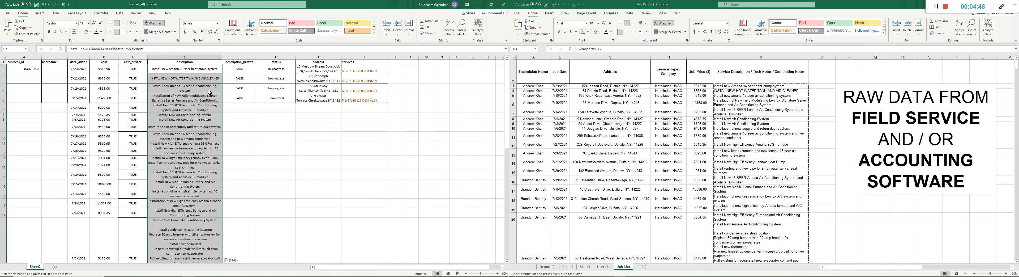
click(216, 23)
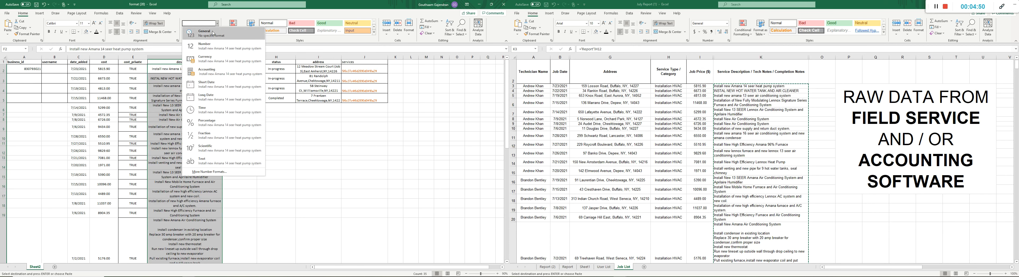
click(213, 33)
Fill FALSE down the description_private column for every job row
click(242, 69)
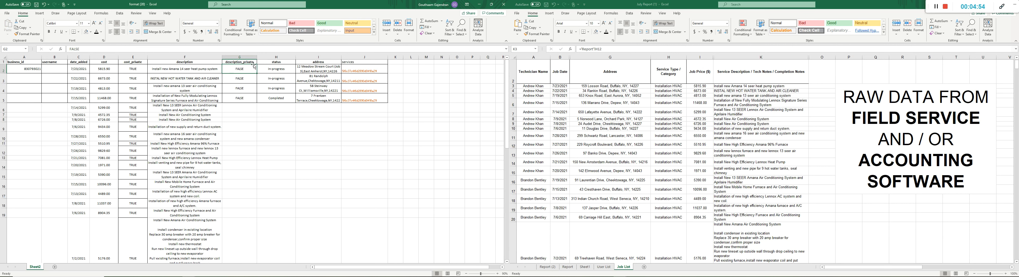
click(175, 67)
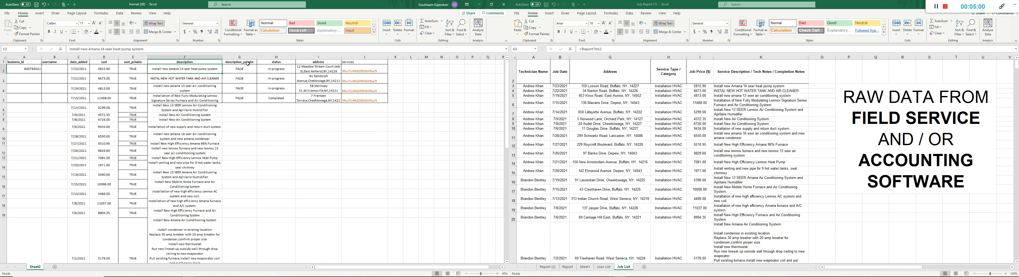
click(240, 71)
drag(258, 74, 244, 222)
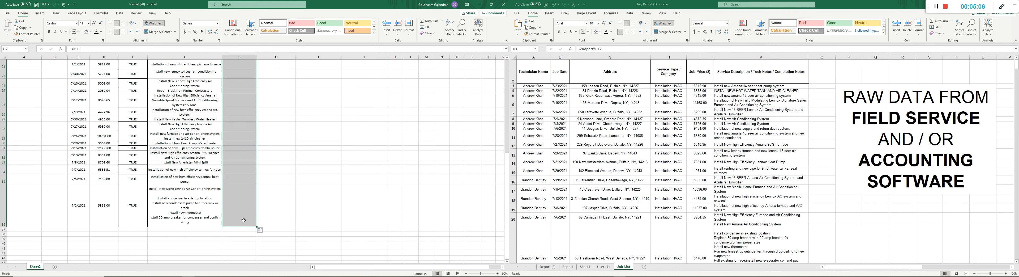
scroll(286, 166, up, 5)
scroll(286, 165, up, 2)
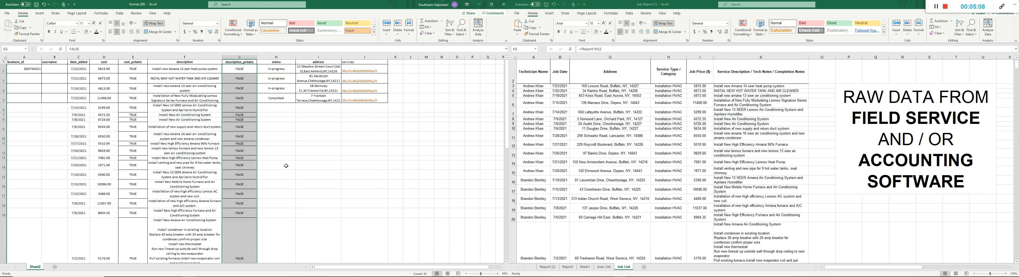
Set the status column to Completed for every job row, including the sample In-progress entries
click(286, 70)
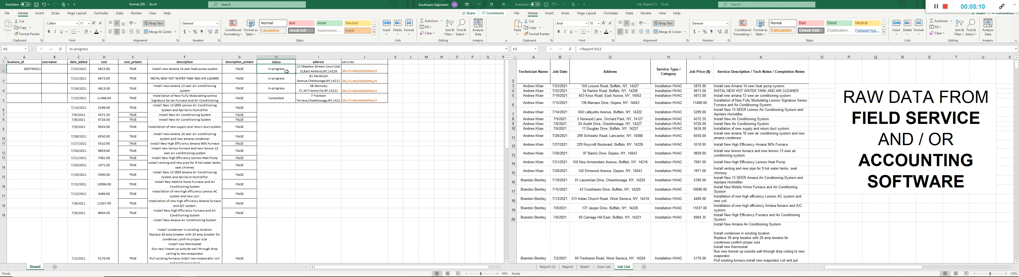
click(283, 96)
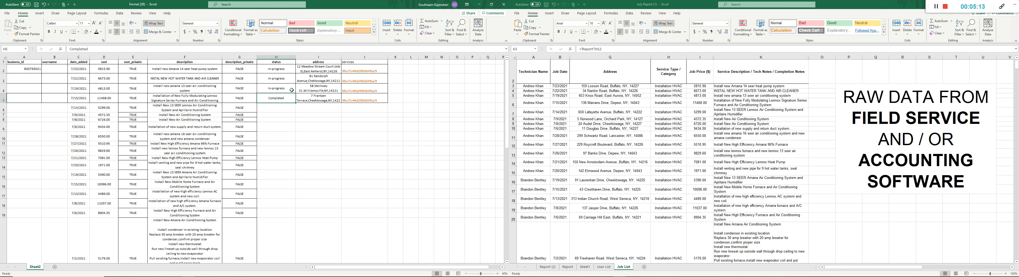
drag(296, 102, 292, 69)
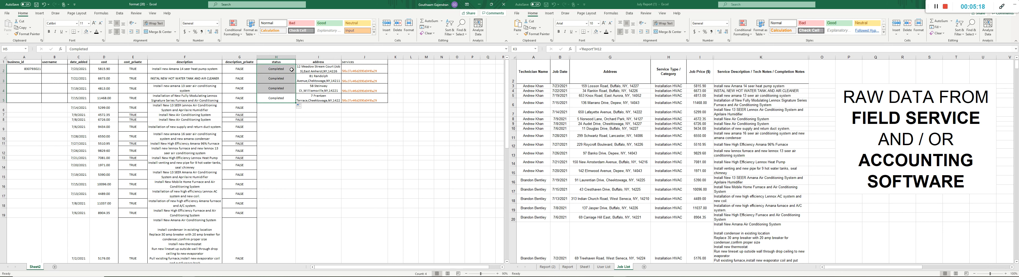
drag(295, 102, 271, 222)
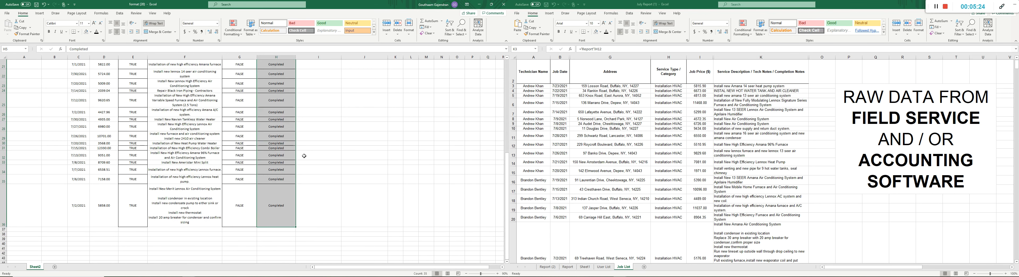
scroll(304, 156, up, 7)
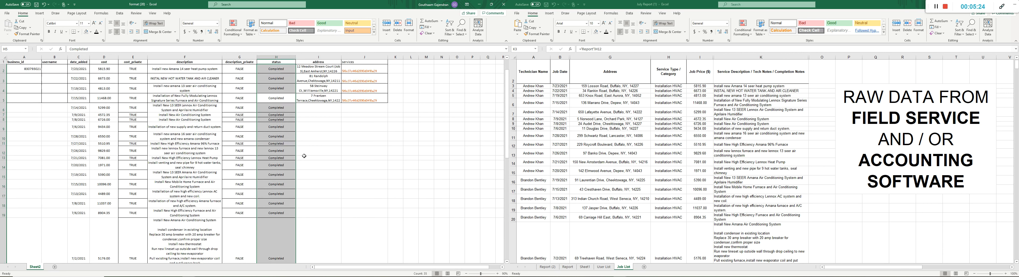
Copy all Address entries from the Job List sheet and paste them as values into the address column, formatted as General
click(318, 72)
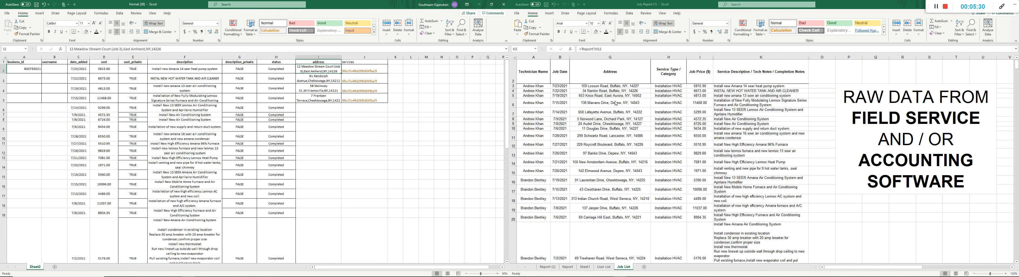
click(623, 86)
click(623, 86)
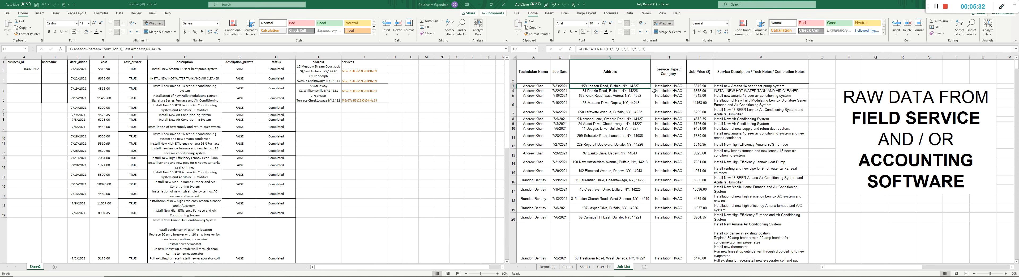
drag(644, 87, 638, 181)
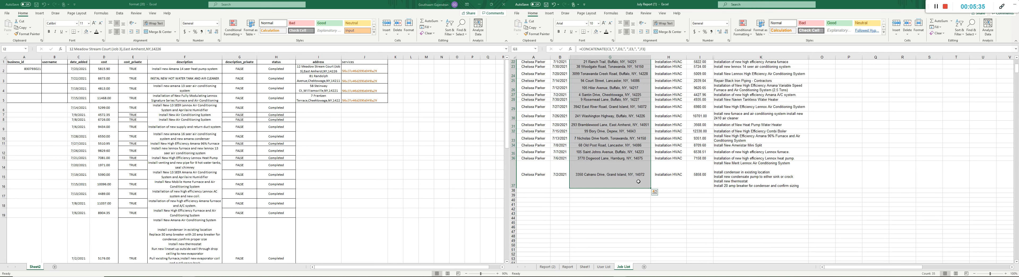
scroll(635, 167, up, 7)
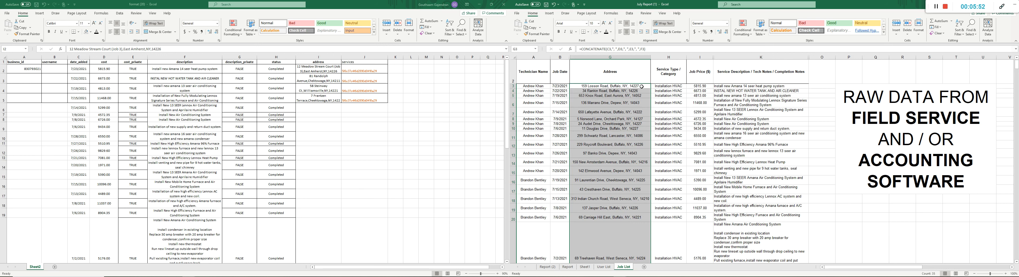
right_click(627, 102)
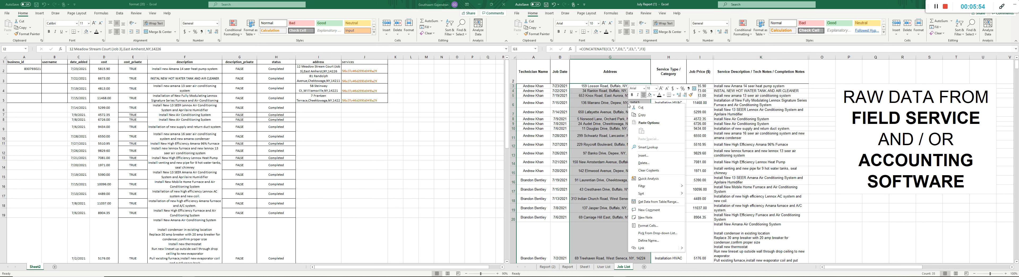
click(645, 115)
click(319, 68)
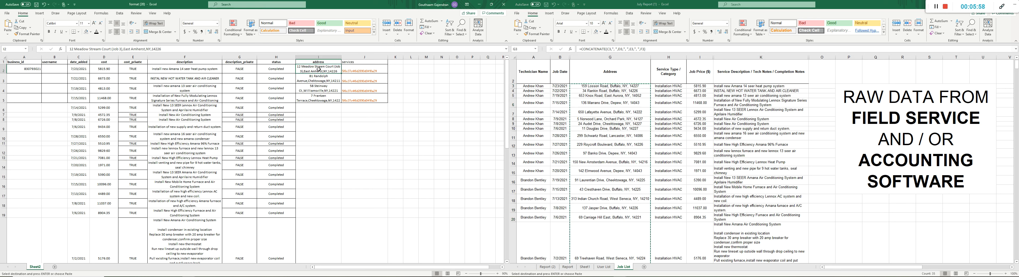
right_click(319, 68)
click(339, 96)
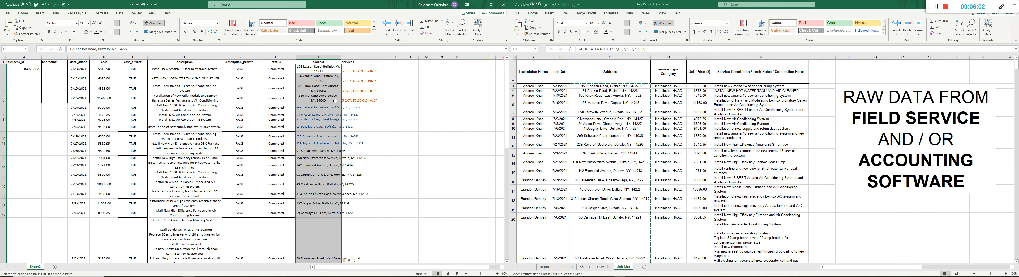
scroll(323, 118, down, 5)
scroll(322, 119, up, 5)
click(216, 23)
click(213, 34)
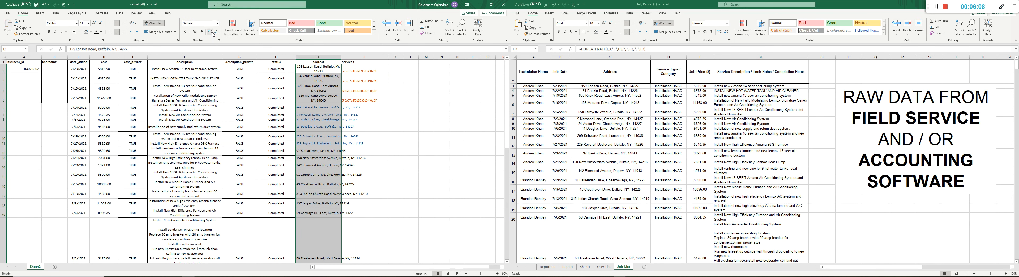
Format the pasted addresses in Calibri at size 10 with automatic font color, and widen the address column
click(86, 23)
text(10)
key(Return)
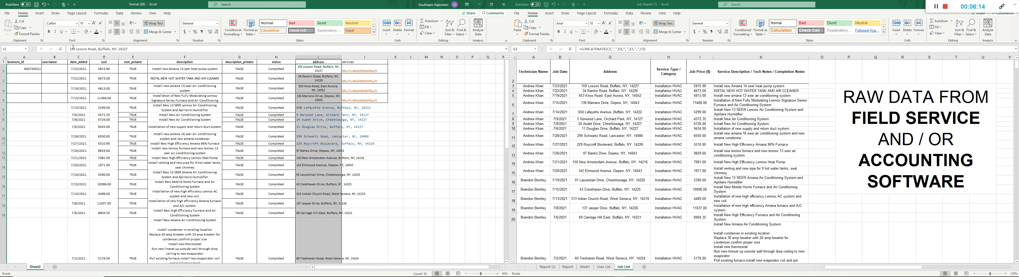
click(49, 32)
click(101, 32)
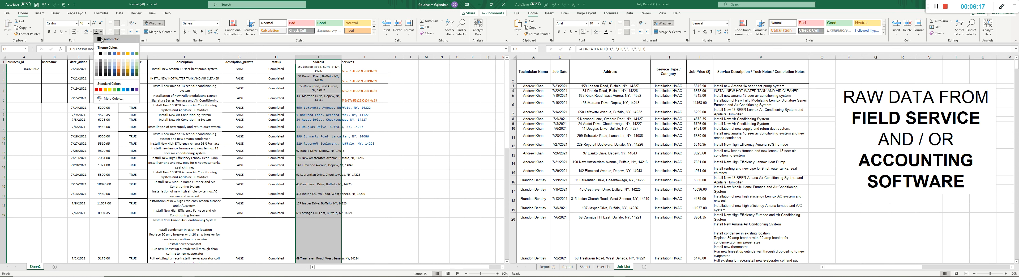
click(106, 39)
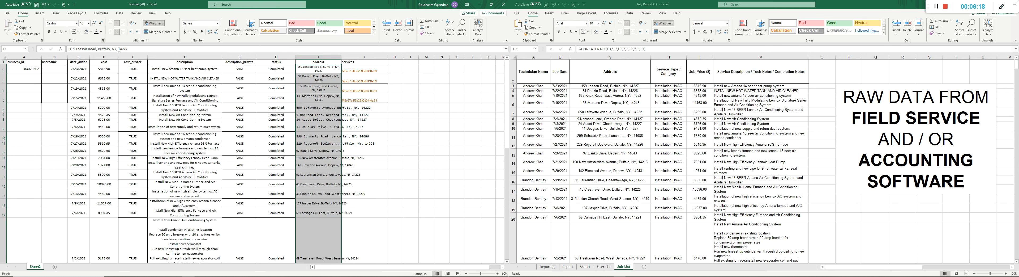
click(67, 25)
key(Return)
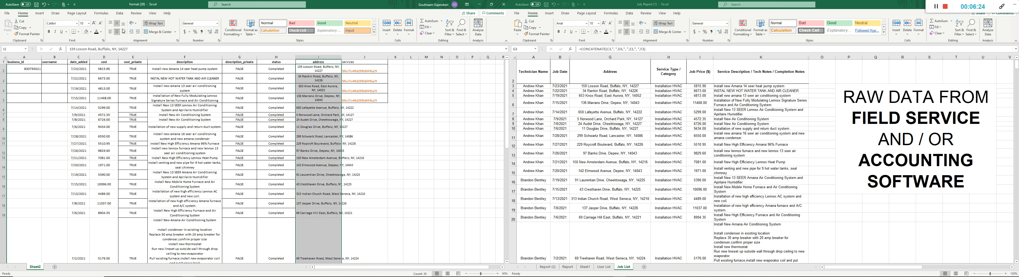
drag(343, 62, 379, 62)
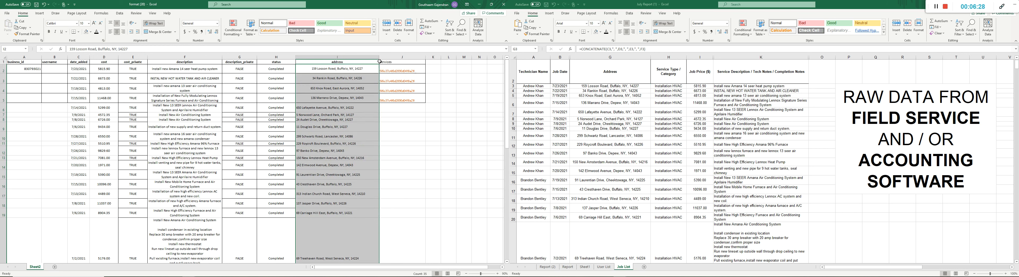
Examine the first services entry in the template against the Service Type / Category column of the job list
click(396, 136)
key(ctrl+Up)
key(Up)
key(Up)
key(Up)
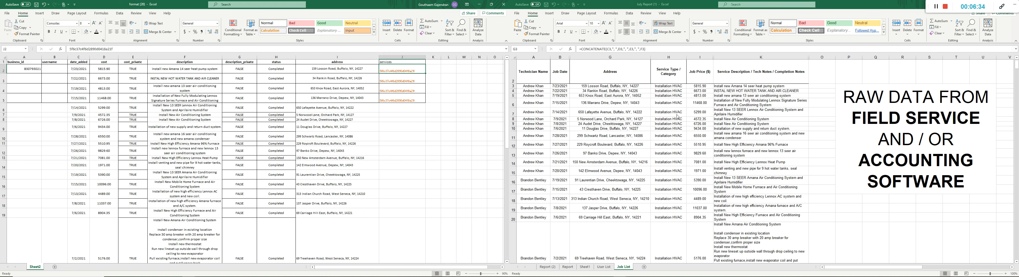
click(671, 86)
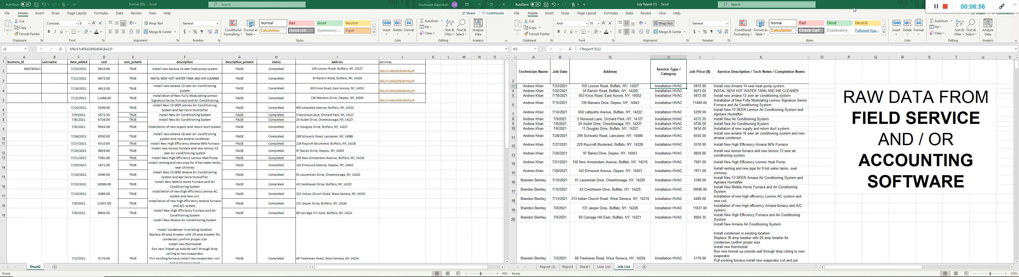
click(407, 71)
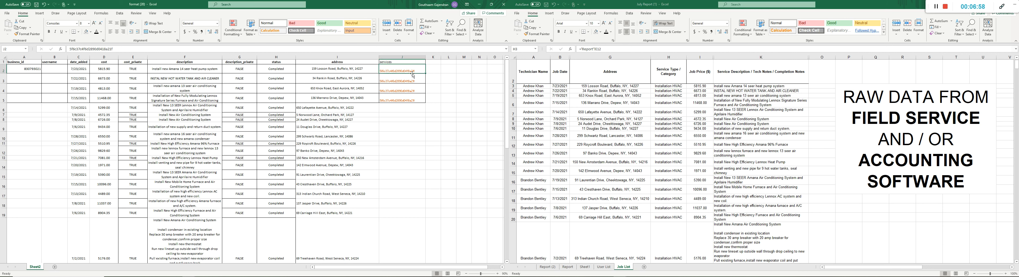
Download the subservices Excel from thePro Nextdoor's Upload Jobs page and open the services sheet beside the template
drag(879, 6, 888, 24)
click(990, 22)
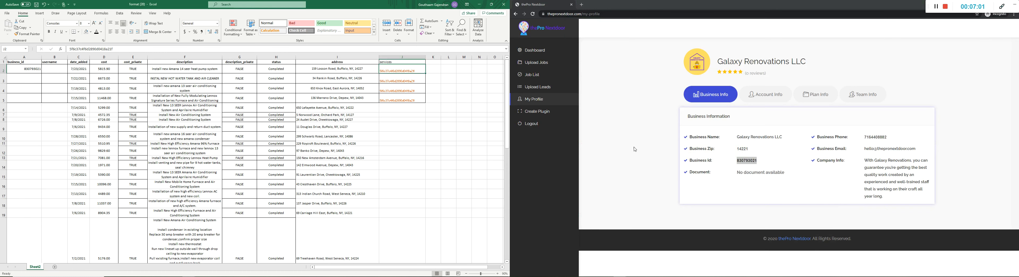
click(541, 65)
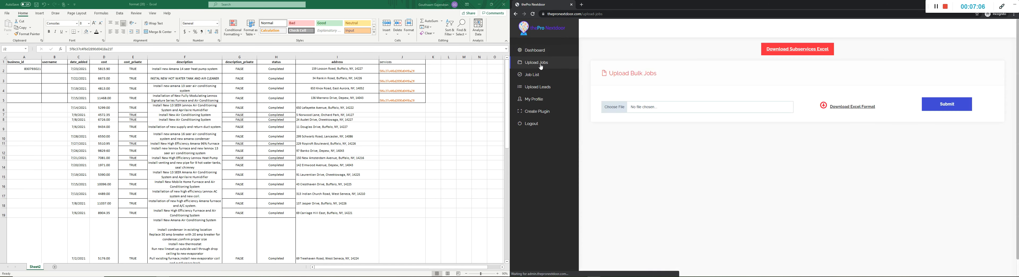
click(805, 50)
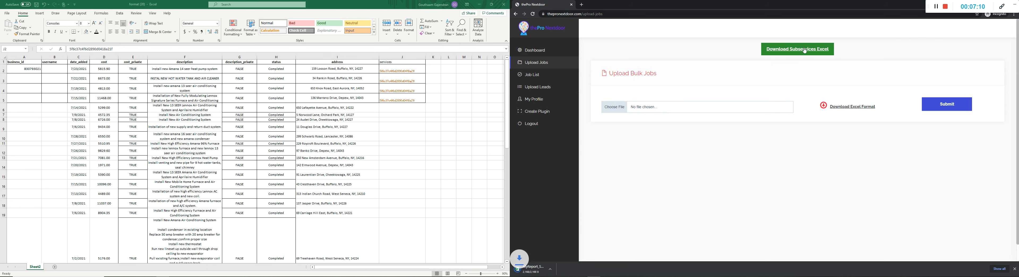
mouse_move(189, 275)
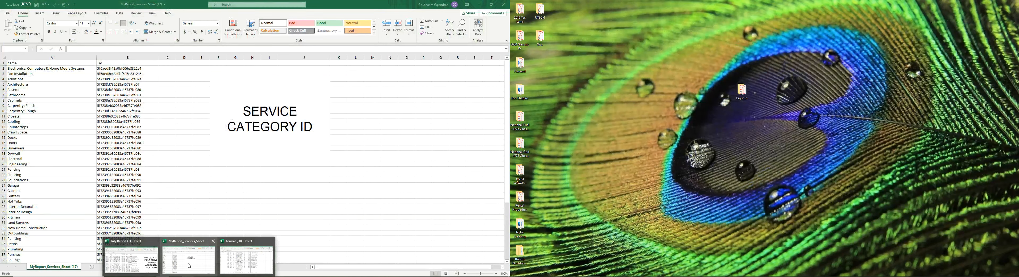
click(181, 270)
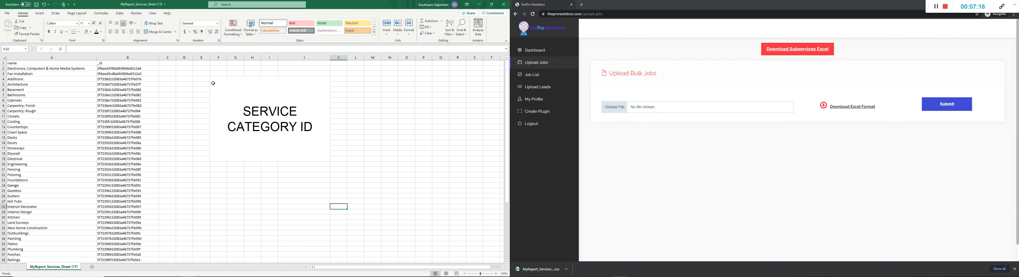
drag(183, 12, 692, 1)
Copy the category ID of Heating & Cooling from the services sheet
scroll(671, 114, down, 6)
scroll(671, 115, down, 1)
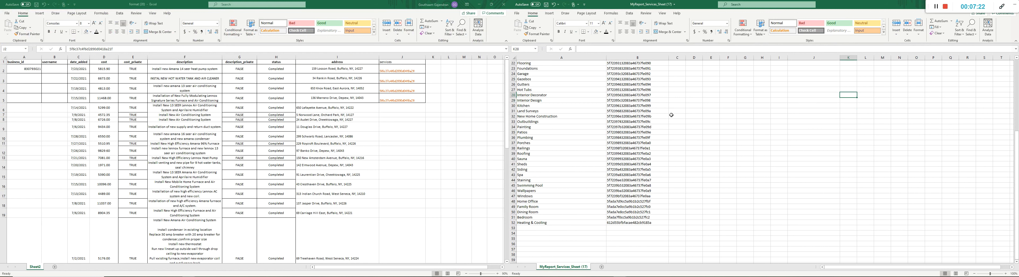
click(621, 223)
click(547, 223)
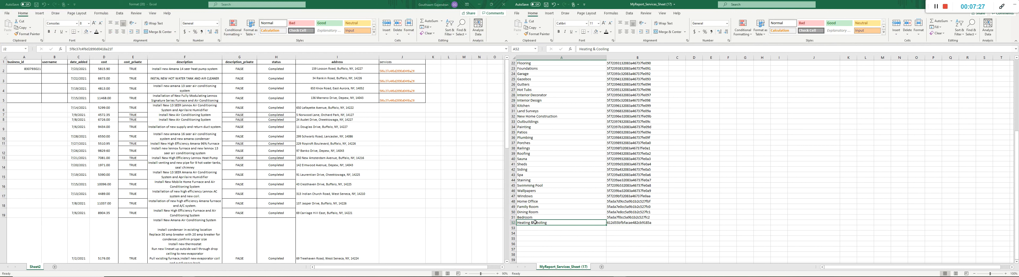
click(625, 223)
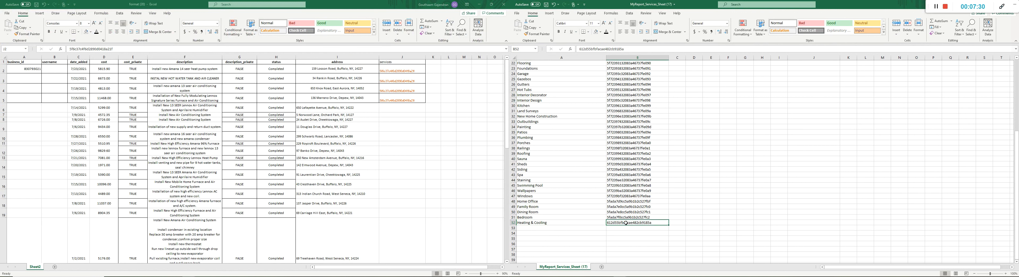
right_click(625, 222)
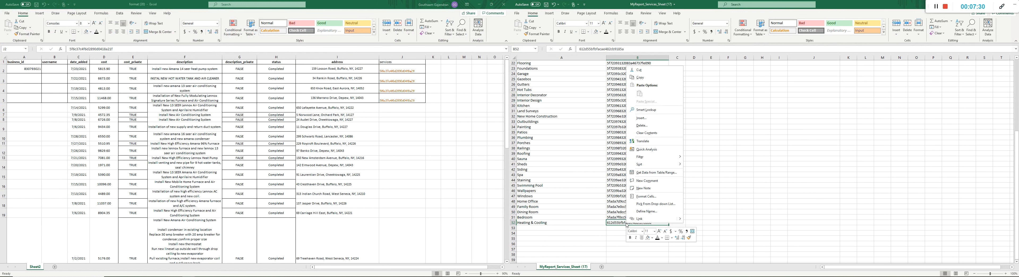
click(640, 78)
Paste the Heating & Cooling ID into the first services cell of the template and fill it down for every job row
click(390, 69)
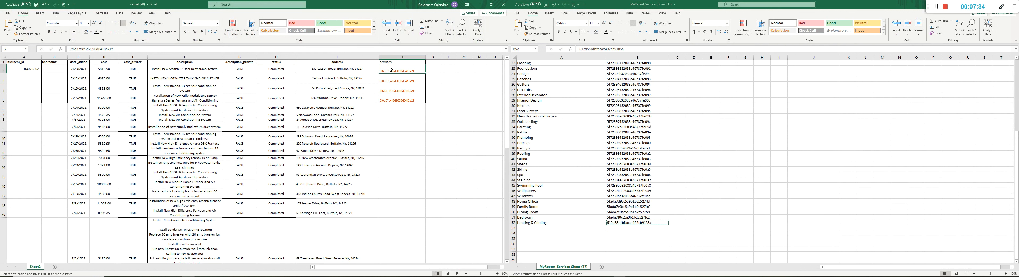
right_click(391, 70)
click(412, 97)
drag(426, 74, 415, 217)
scroll(428, 147, up, 5)
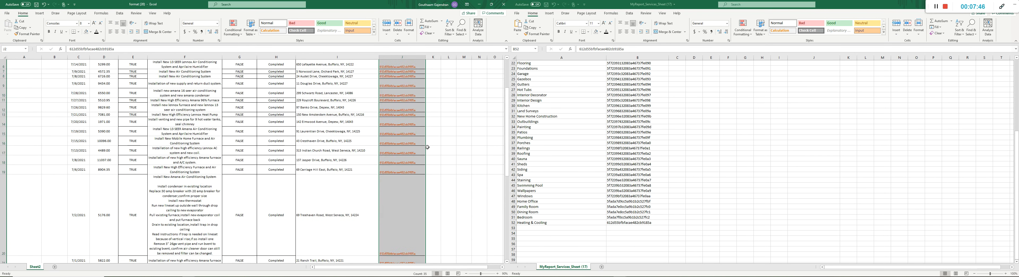
scroll(427, 148, up, 2)
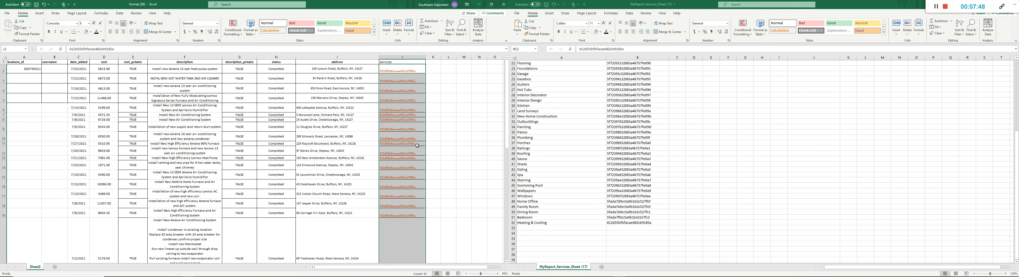
scroll(414, 84, down, 8)
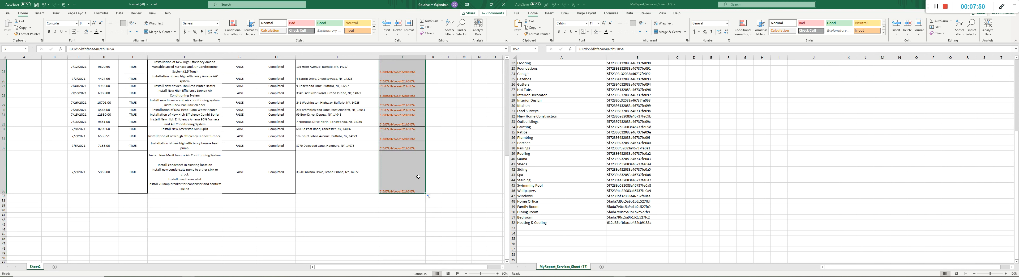
click(429, 197)
click(397, 203)
scroll(455, 163, up, 8)
click(439, 81)
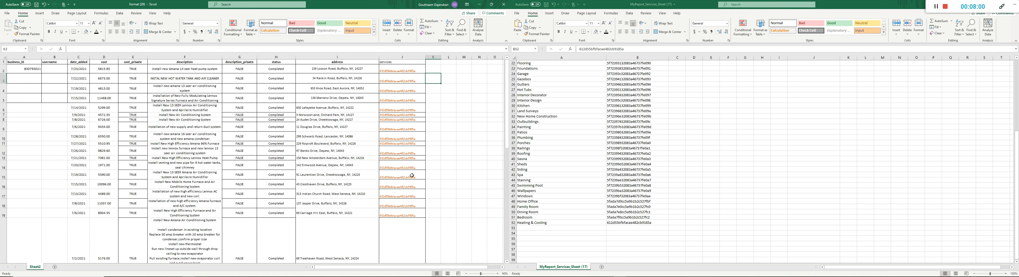
Check the filled services entries down the job rows against the Heating & Cooling ID in the services sheet
click(404, 117)
click(405, 97)
click(644, 223)
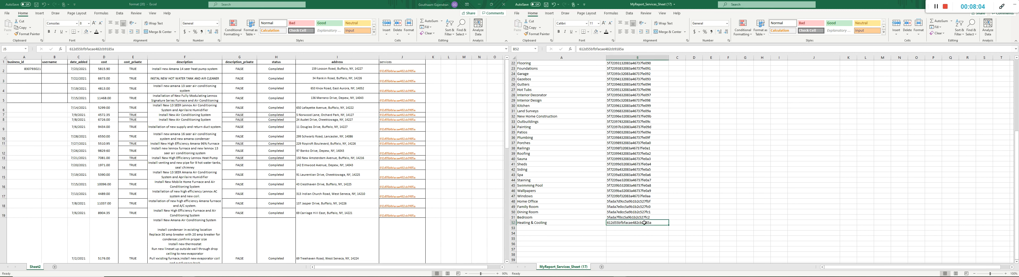
click(419, 173)
click(418, 202)
click(420, 239)
scroll(408, 183, down, 2)
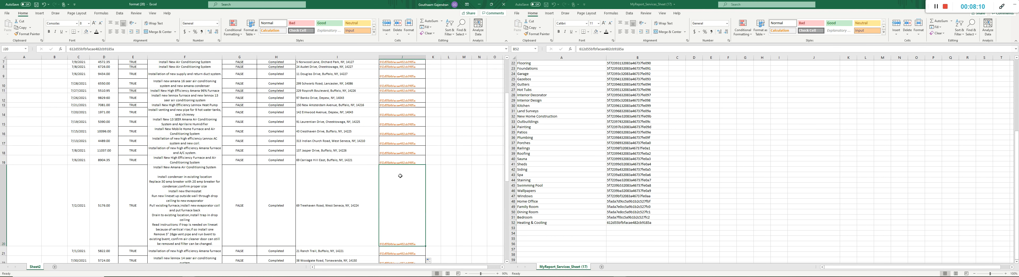
scroll(399, 175, up, 2)
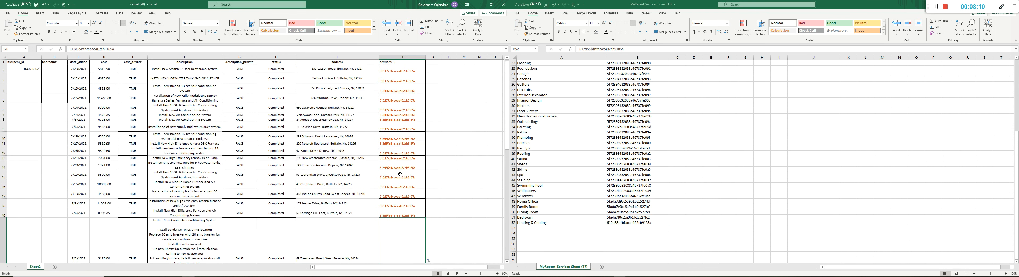
click(443, 119)
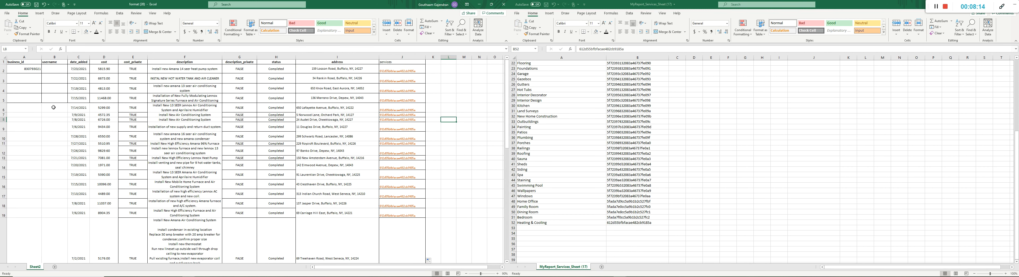
Check the template's username column, put the services sheet away and bring the July Report job list back beside the template
click(33, 71)
click(53, 70)
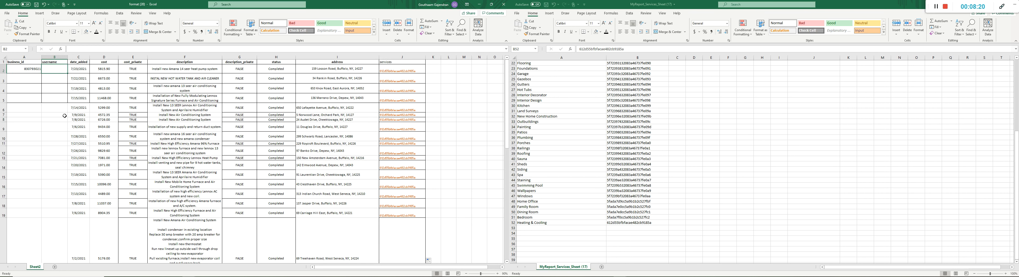
drag(883, 5, 874, 31)
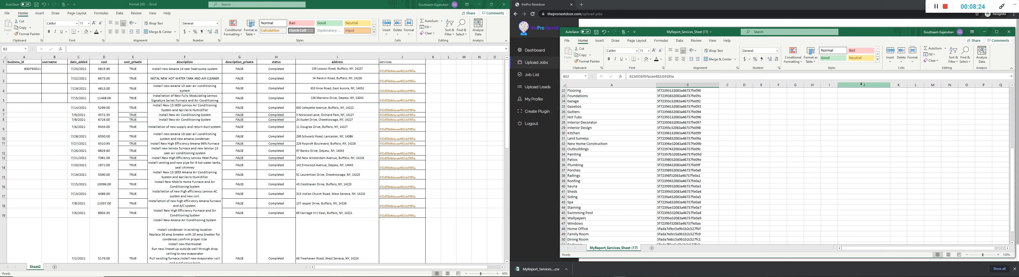
click(1009, 33)
click(762, 152)
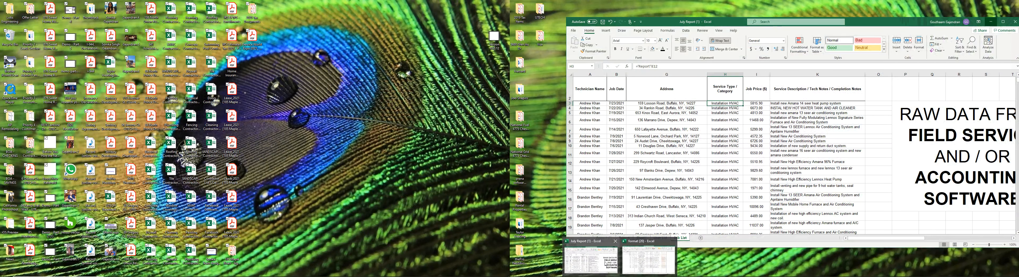
click(606, 262)
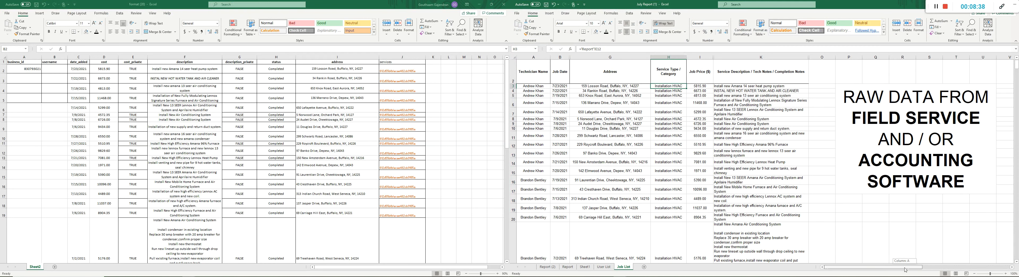
Insert a column before Job Date in the Job List sheet and give it the header Username
click(560, 57)
right_click(560, 56)
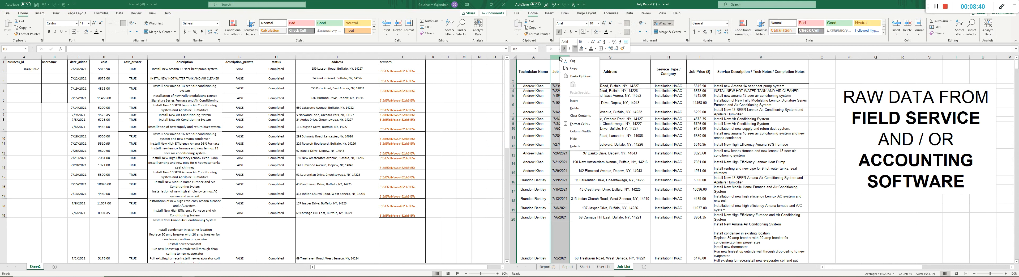
click(578, 101)
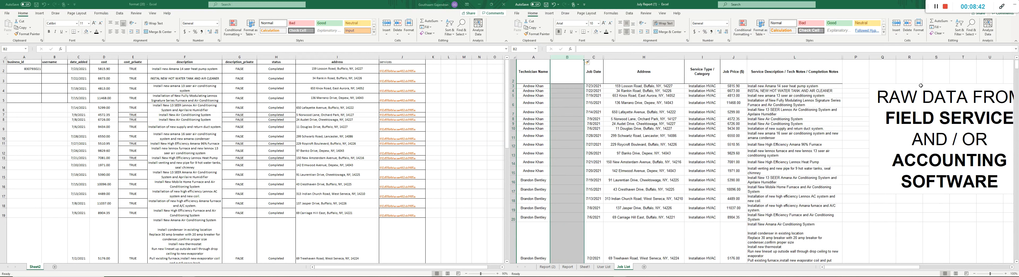
click(569, 74)
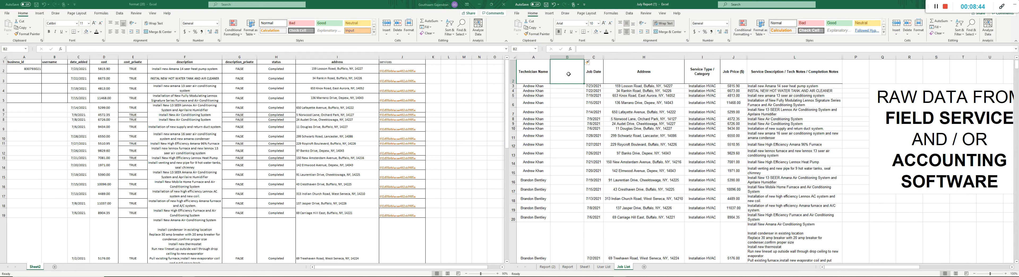
text(uSERNAM)
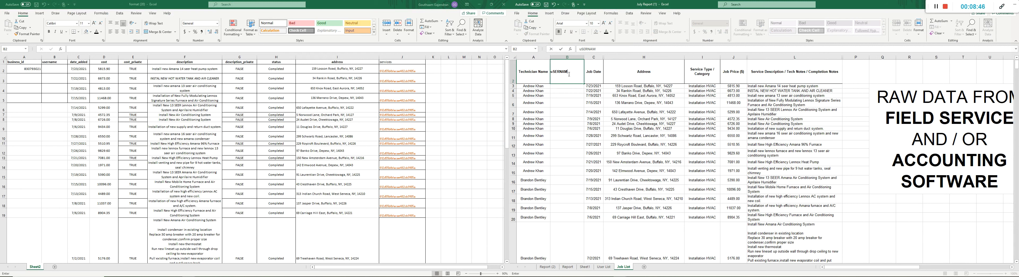
key(BackSpace)
key(BackSpace)
key(BackSpace)
key(BackSpace)
key(BackSpace)
key(BackSpace)
key(BackSpace)
text(Username)
key(Return)
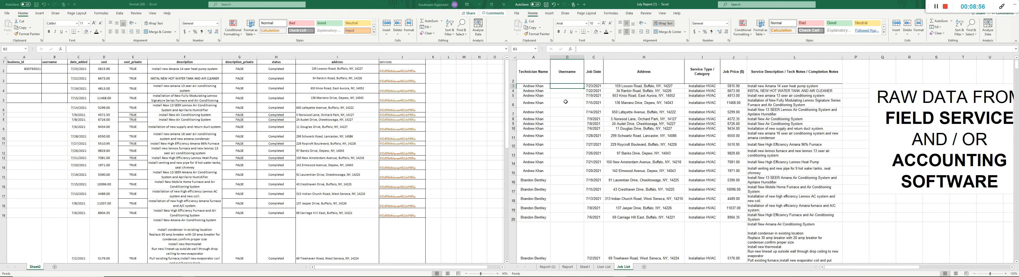
Place the July Report beside thePro Nextdoor and open the profile's team information to look up the technicians' usernames
drag(712, 4, 208, 38)
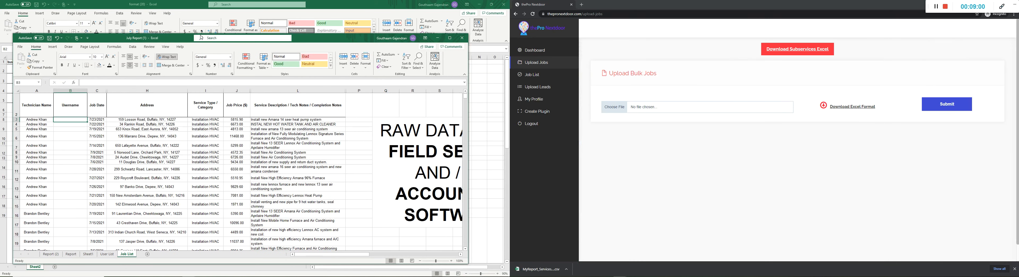
double_click(185, 37)
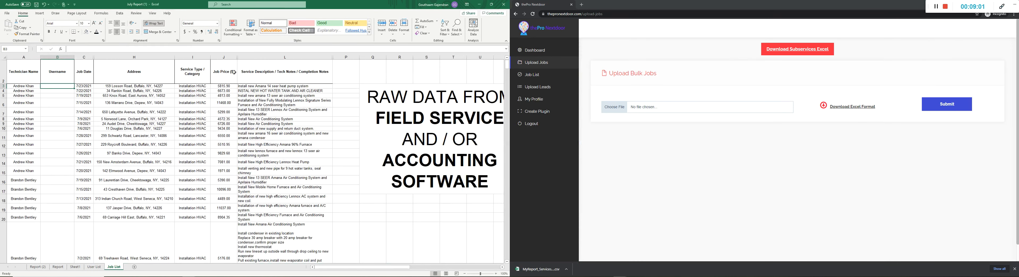
click(546, 102)
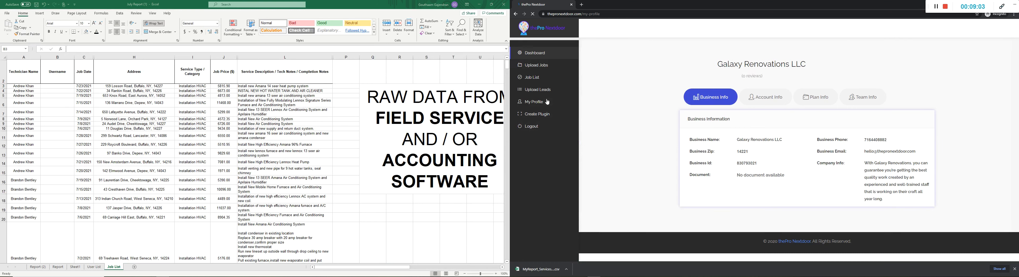
click(870, 97)
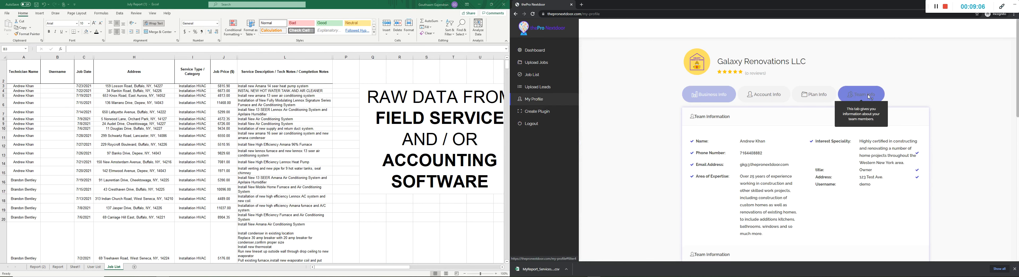
drag(766, 142, 744, 141)
click(716, 144)
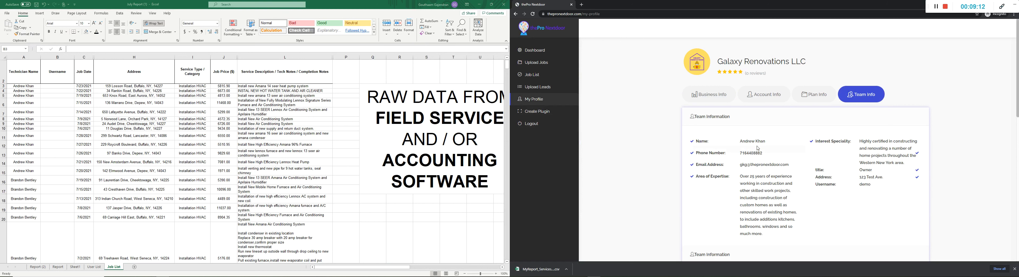
Copy the owner's username from the team information and fill it down the Username column for the first technician's rows
double_click(864, 184)
right_click(866, 186)
click(880, 190)
click(62, 88)
right_click(62, 86)
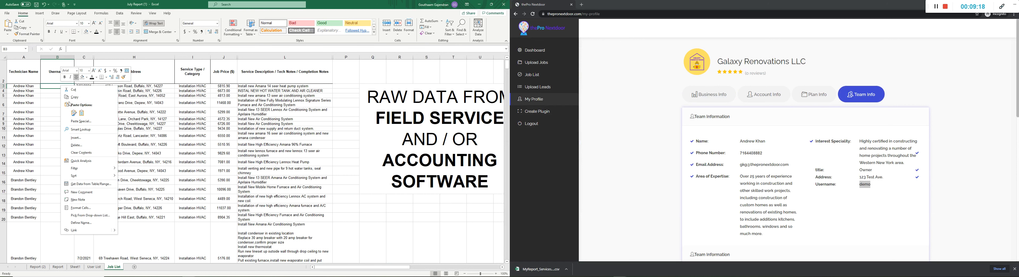
click(82, 113)
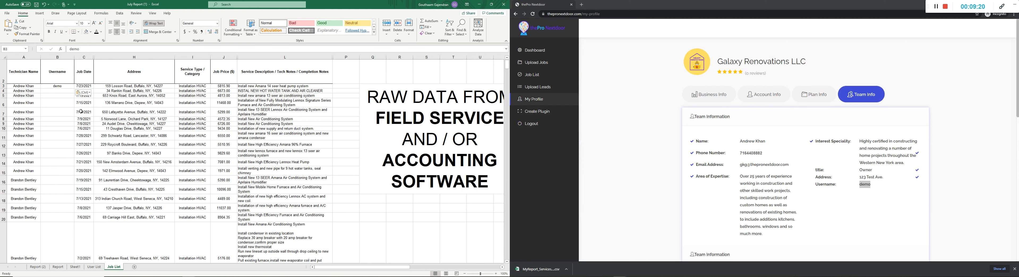
drag(73, 90, 57, 177)
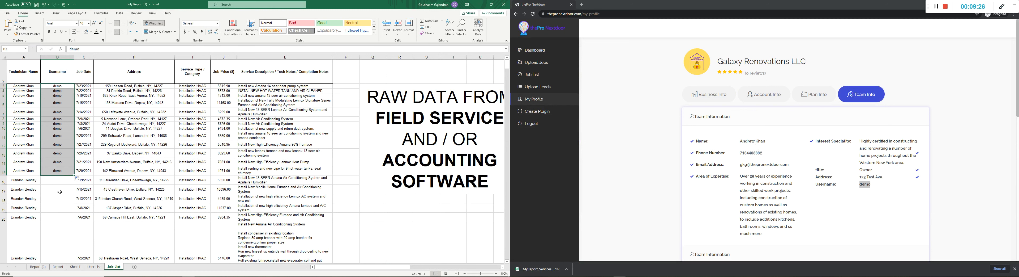
Copy the territory development manager's username from the team information and fill it down the second technician's rows
click(59, 180)
scroll(718, 167, down, 2)
scroll(718, 167, down, 5)
scroll(718, 167, down, 1)
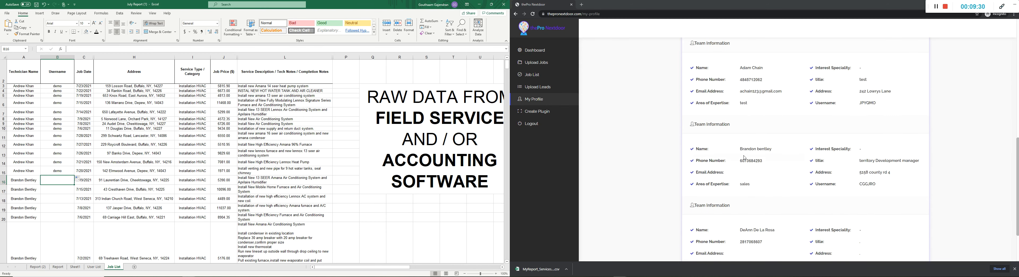
double_click(867, 184)
right_click(868, 184)
click(879, 188)
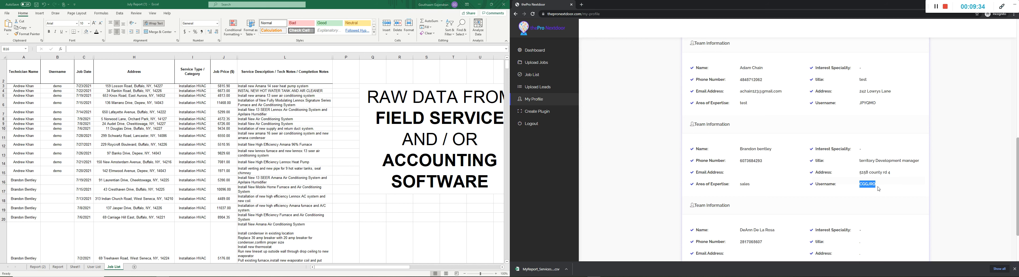
right_click(55, 181)
click(75, 57)
scroll(61, 181, down, 2)
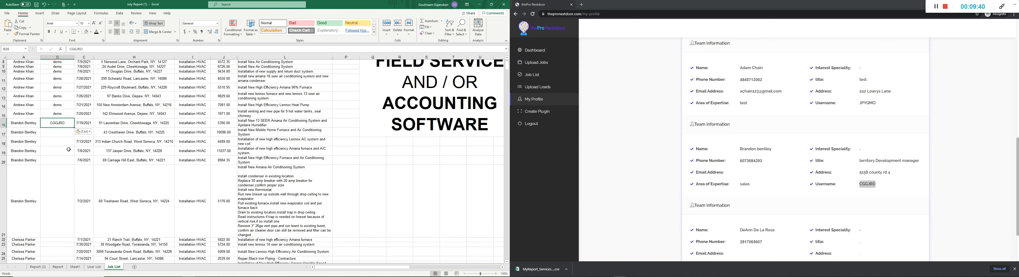
drag(75, 128, 65, 228)
Copy the office manager's username from the team information and fill it down the third technician's remaining rows
scroll(63, 217, down, 3)
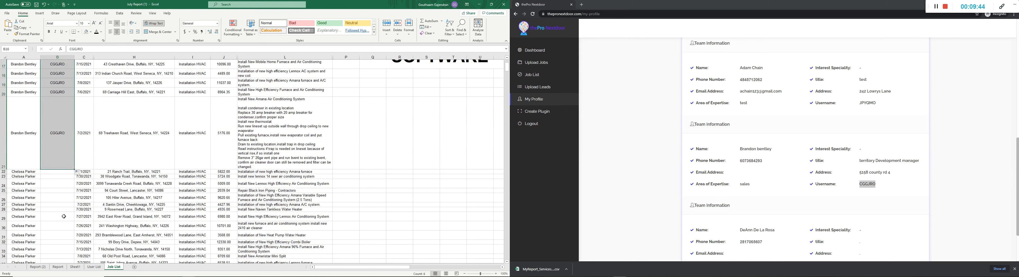
click(60, 172)
scroll(60, 171, down, 2)
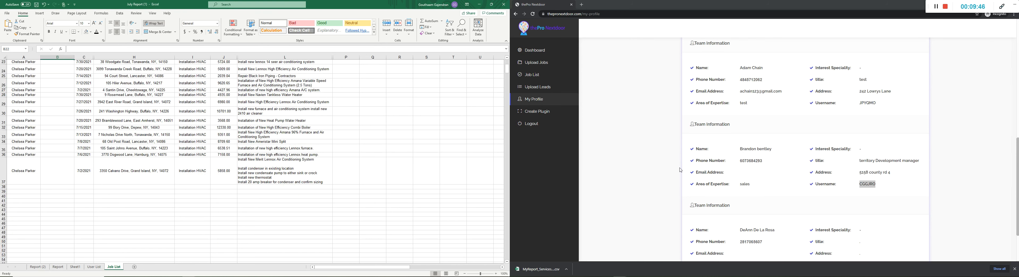
scroll(870, 154, up, 4)
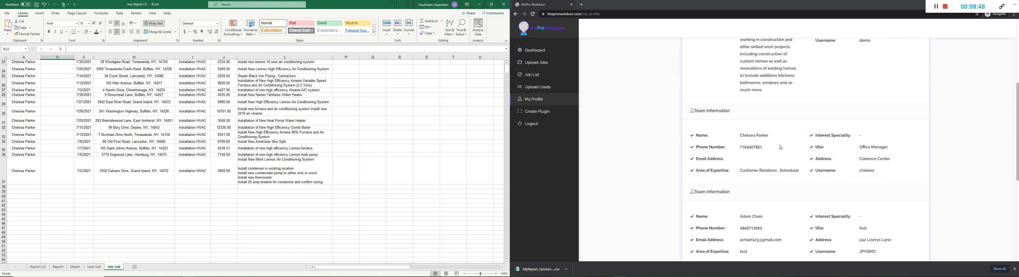
double_click(867, 181)
right_click(869, 181)
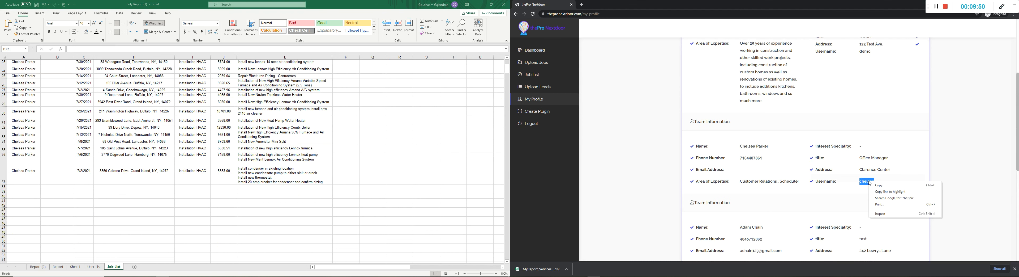
click(886, 185)
scroll(317, 180, up, 2)
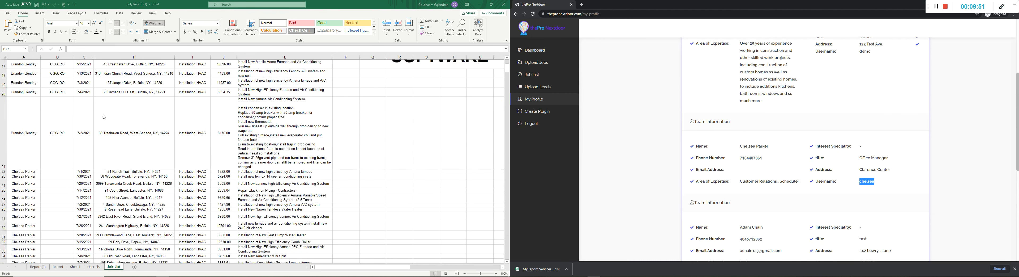
click(70, 171)
right_click(70, 170)
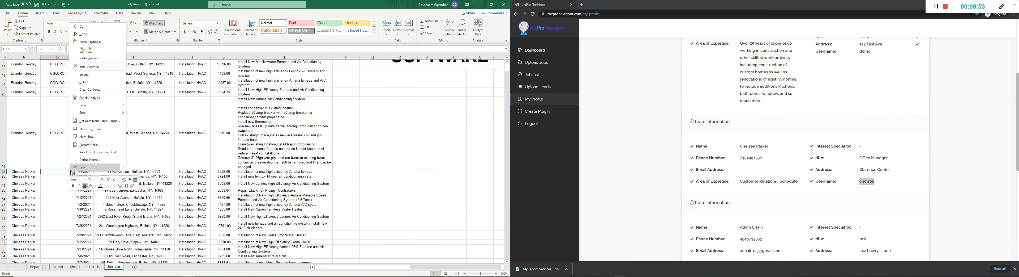
click(83, 50)
scroll(21, 137, down, 1)
scroll(77, 138, down, 1)
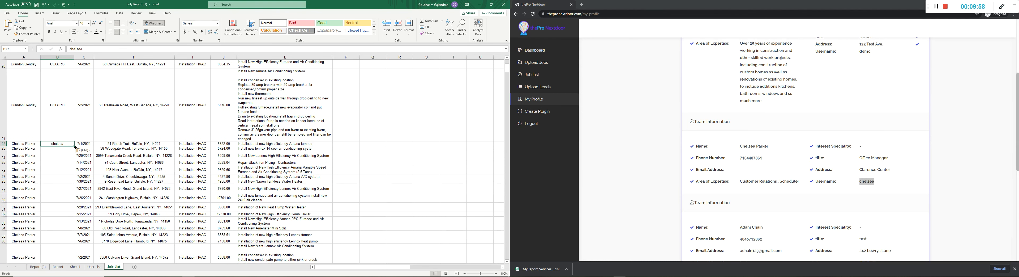
drag(75, 147, 60, 182)
Copy all technician usernames from the Job List into the template's username column and centre them horizontally and vertically
scroll(114, 183, up, 7)
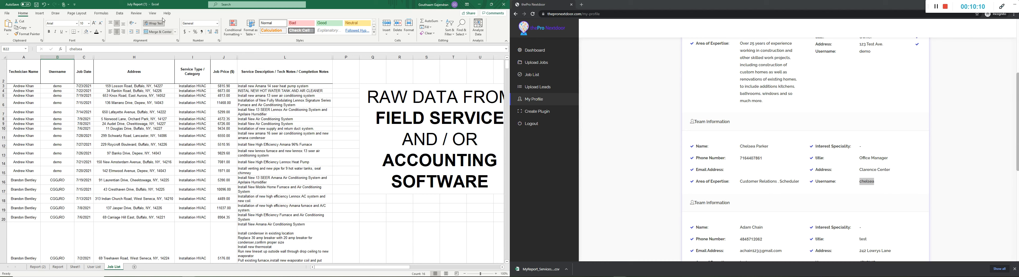
drag(184, 5, 695, 1)
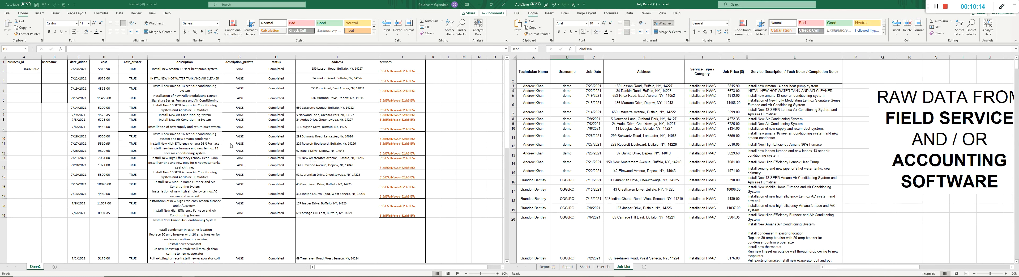
click(64, 69)
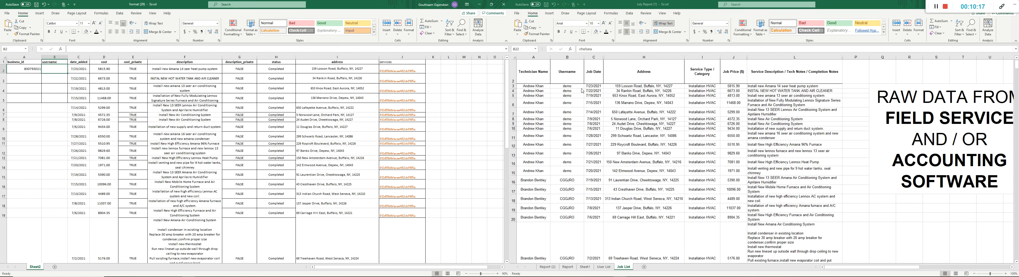
click(573, 86)
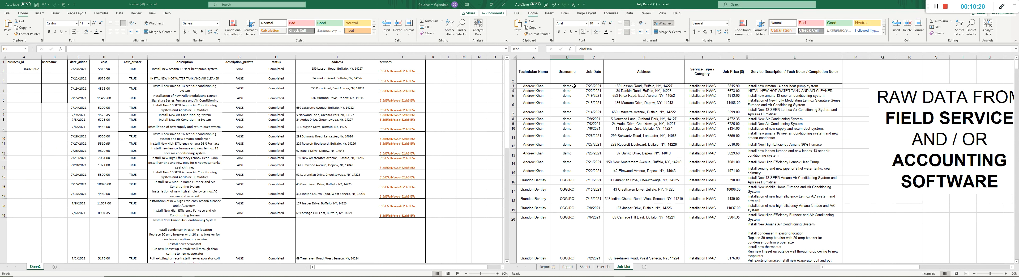
drag(573, 86, 577, 185)
right_click(572, 177)
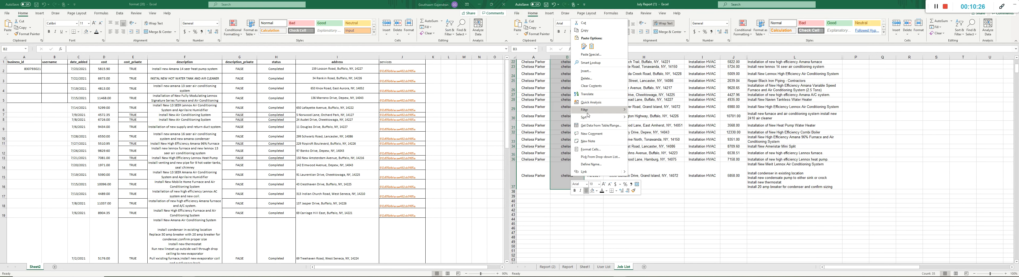
click(584, 31)
scroll(586, 119, up, 7)
right_click(53, 68)
click(74, 95)
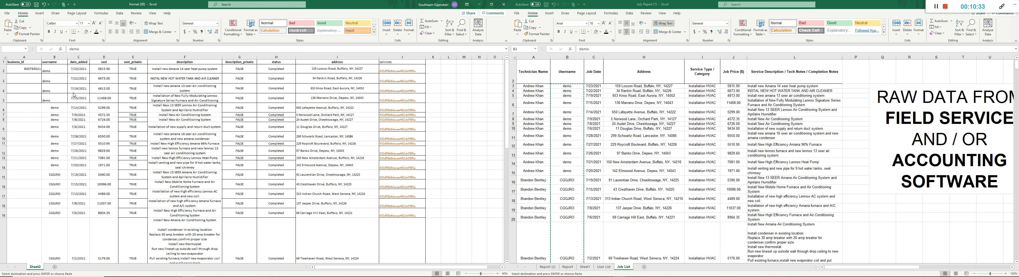
click(116, 31)
click(116, 24)
Put the July Report away and open the business information in the company profile
click(24, 68)
drag(870, 4, 865, 33)
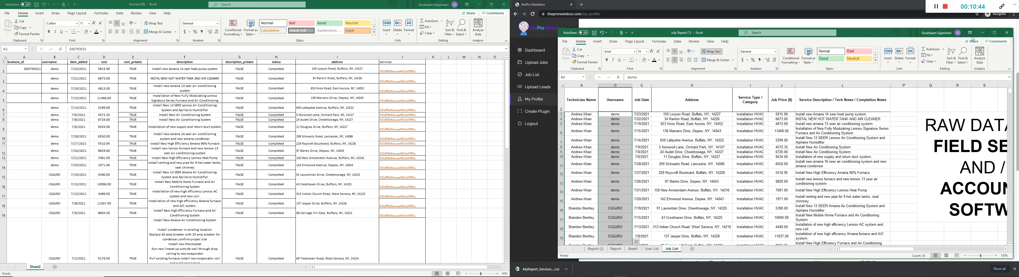
click(982, 32)
scroll(545, 111, up, 2)
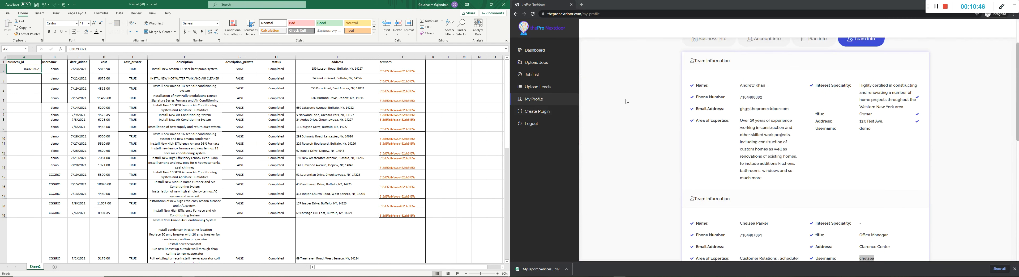
click(541, 103)
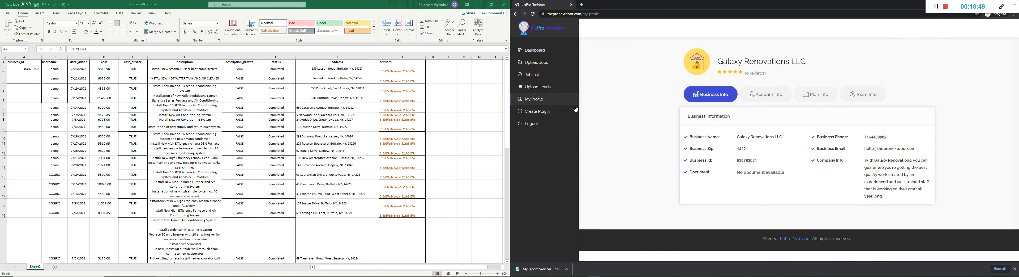
Copy the Business Id from the profile and fill it down the template's business_id column for every job row
double_click(751, 163)
right_click(751, 163)
click(761, 166)
click(36, 71)
key(ctrl+v)
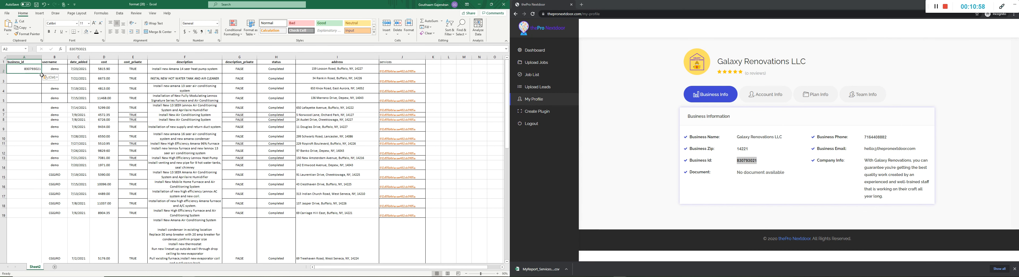
drag(42, 74, 35, 221)
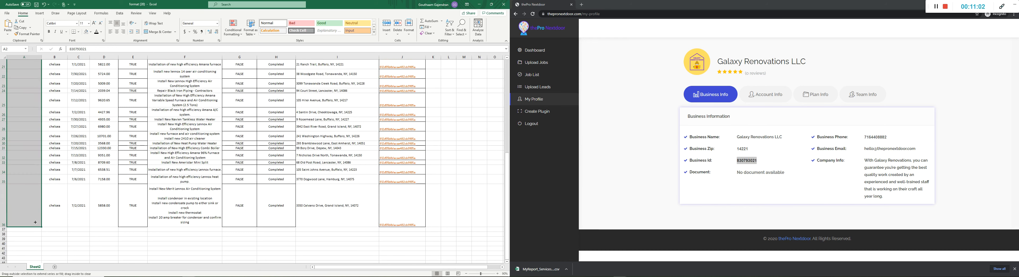
Apply all borders to the whole template table, from the business_id header to the last services entry
scroll(242, 185, up, 7)
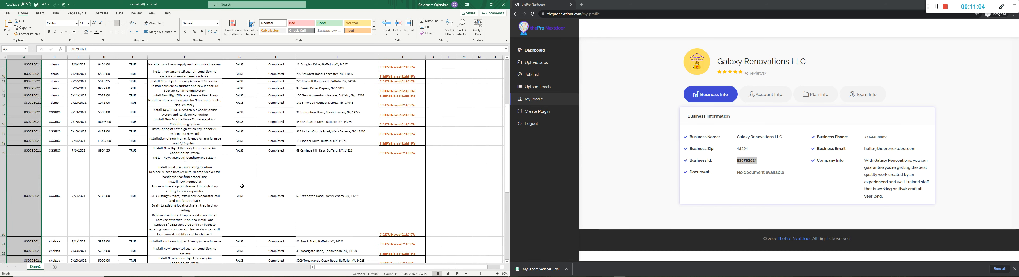
drag(27, 62, 398, 220)
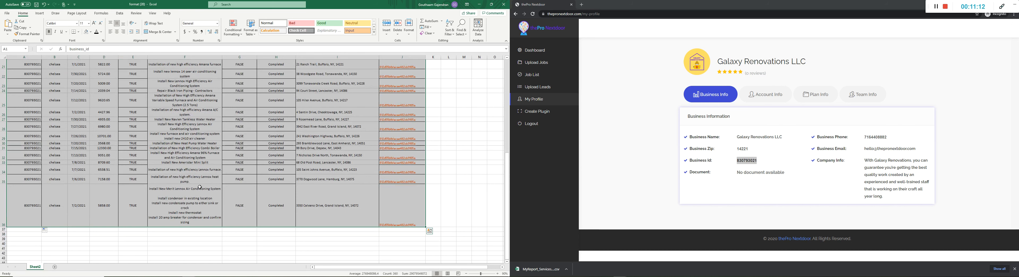
scroll(200, 187, up, 7)
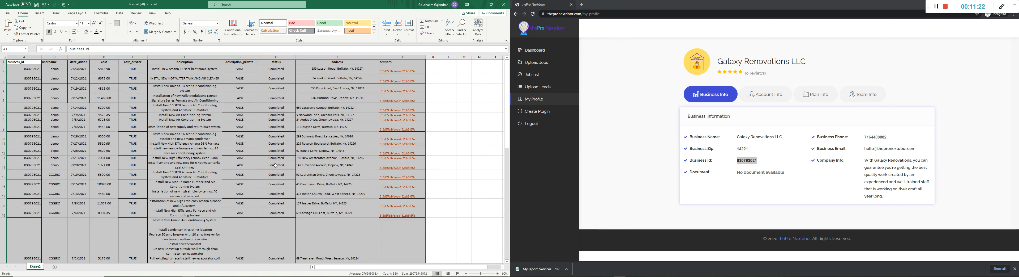
click(79, 32)
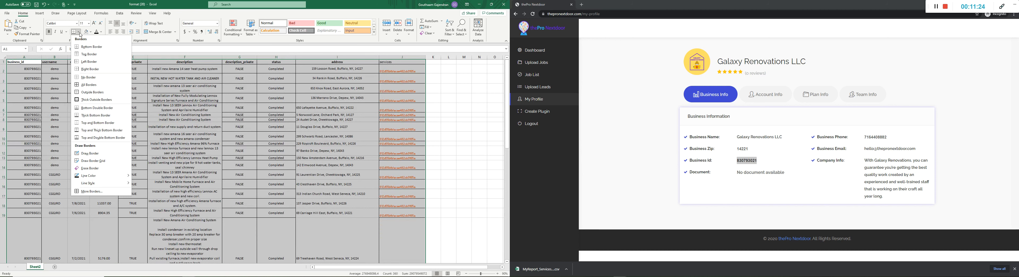
click(91, 84)
drag(507, 112, 507, 78)
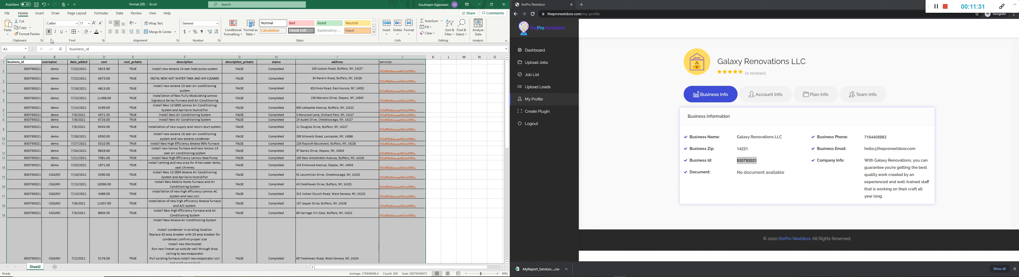
Save the template in Downloads as an Excel Workbook named "Galaxy Renovation - HVAC Install - July 2021"
click(8, 14)
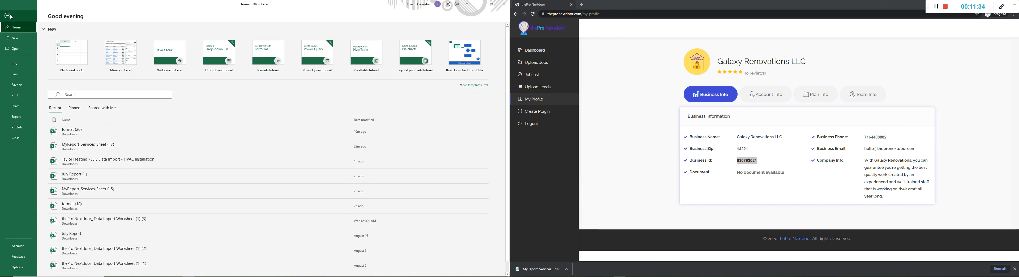
click(24, 86)
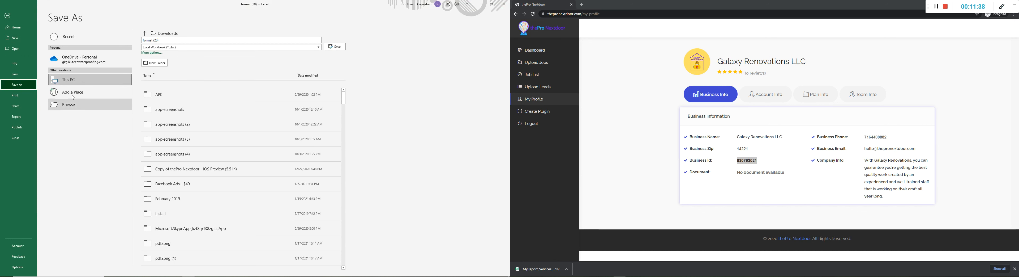
click(74, 107)
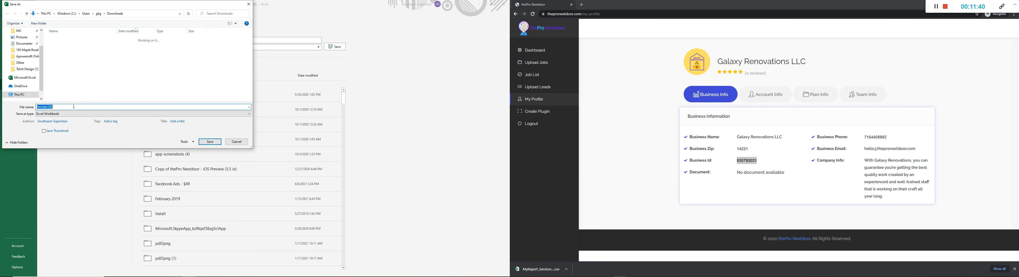
click(31, 69)
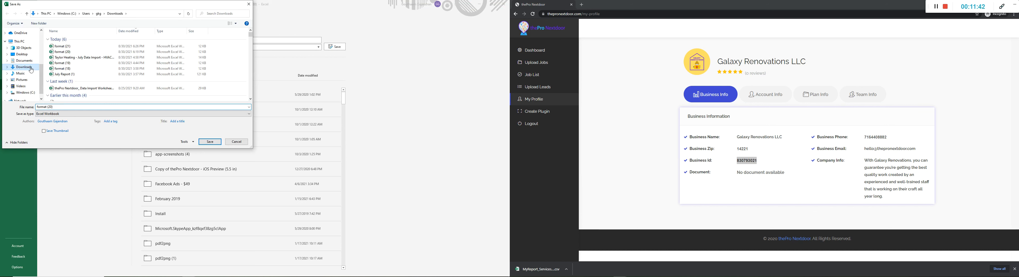
click(47, 107)
text(Galaxy Renovation)
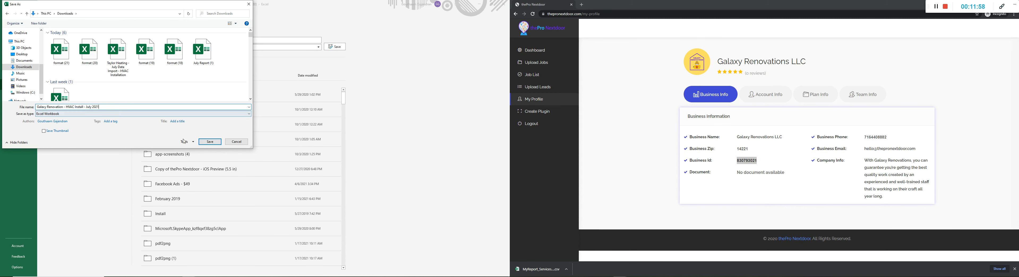
click(210, 141)
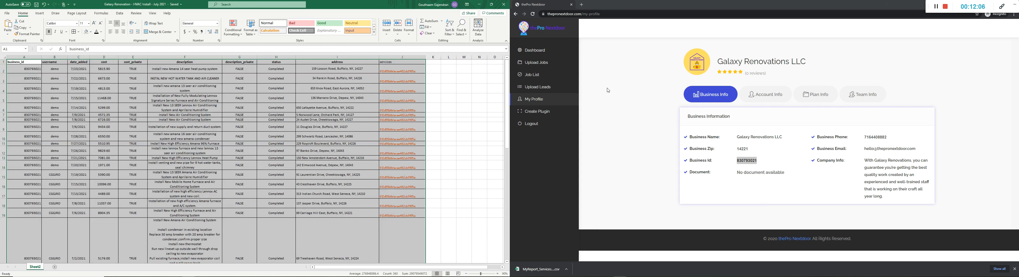
Upload "Galaxy Renovation - HVAC Install - July 2021" from Downloads as the bulk jobs file and submit it
click(543, 65)
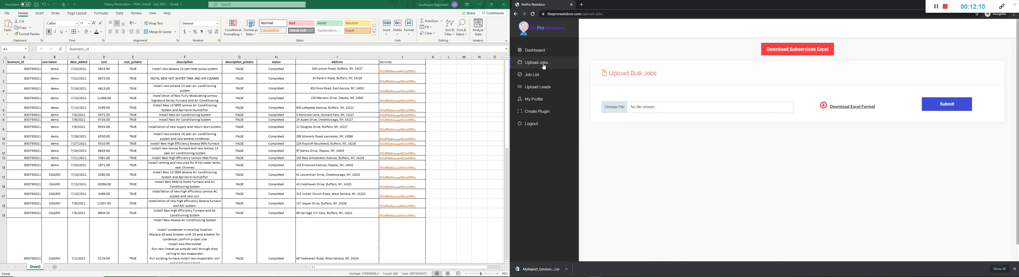
click(619, 109)
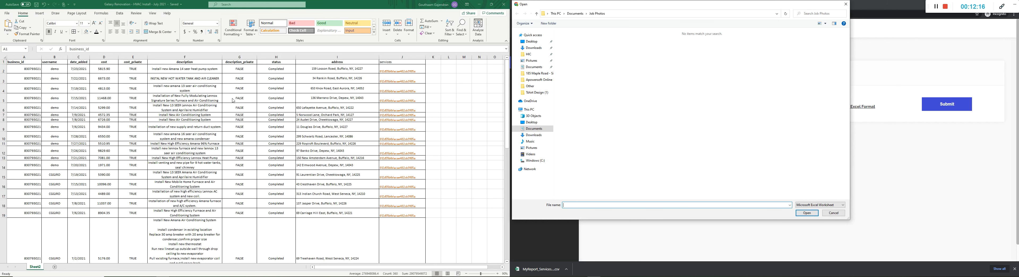
click(538, 136)
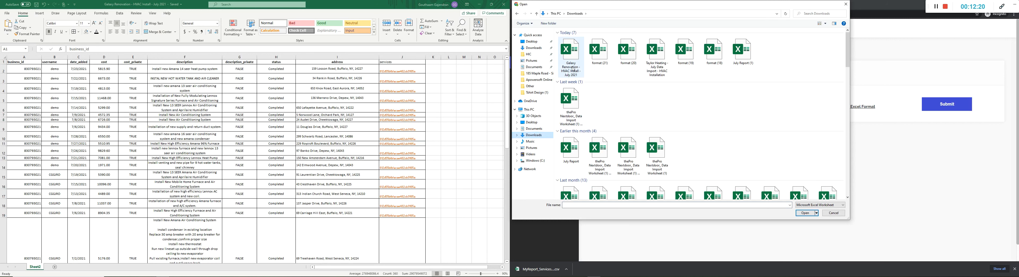
click(572, 70)
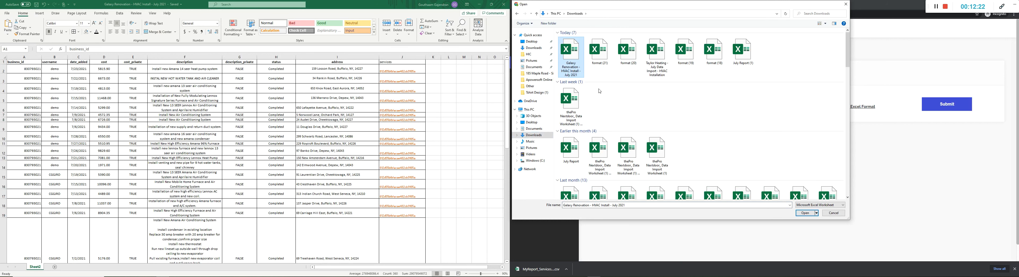
click(800, 212)
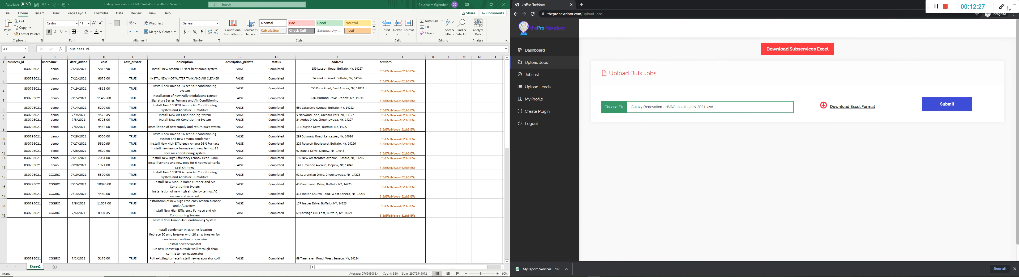
drag(1013, 11, 1018, 271)
click(945, 102)
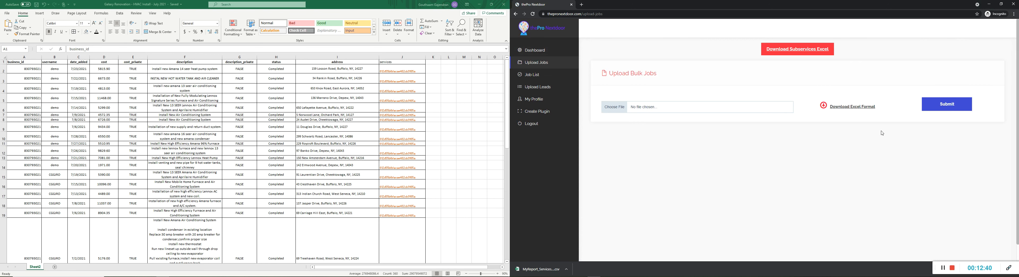
click(508, 119)
click(483, 129)
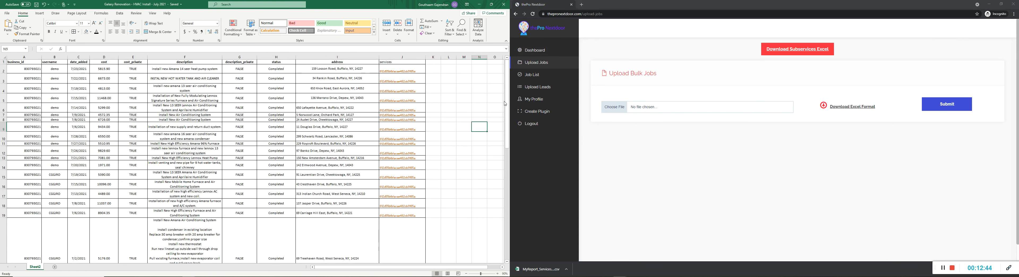
scroll(505, 103, down, 1)
scroll(505, 103, up, 1)
mouse_move(507, 91)
mouse_down()
mouse_move(509, 212)
mouse_move(508, 82)
mouse_up()
From the job list, start an image upload for a completed job and add four HVAC Install photos from the Job Photos folder in Documents
click(539, 78)
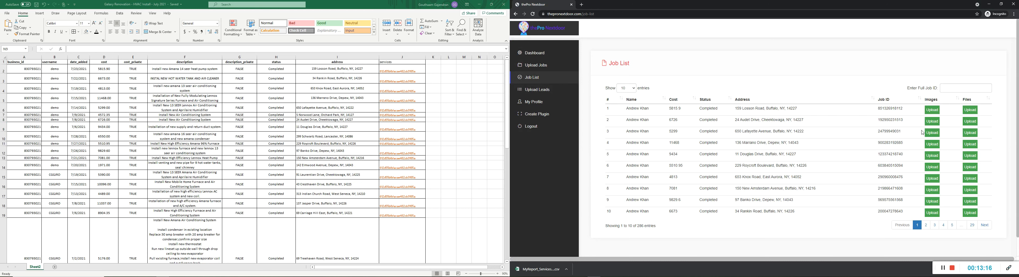
click(932, 113)
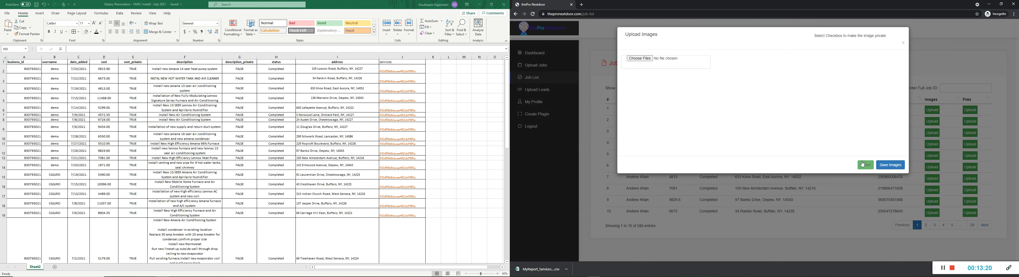
click(649, 60)
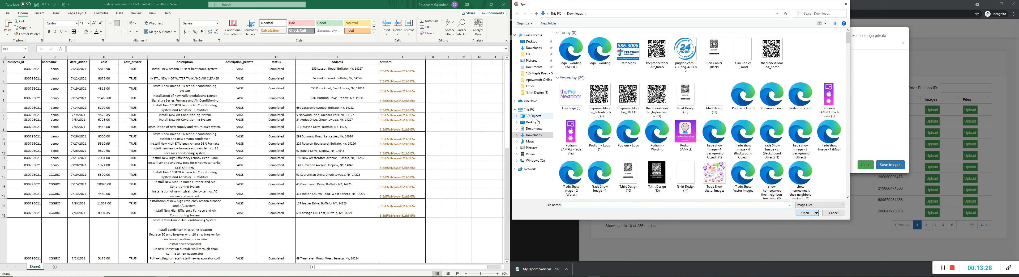
click(538, 129)
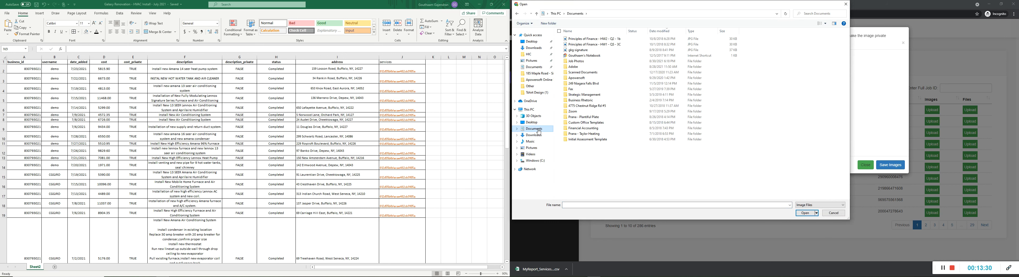
double_click(577, 61)
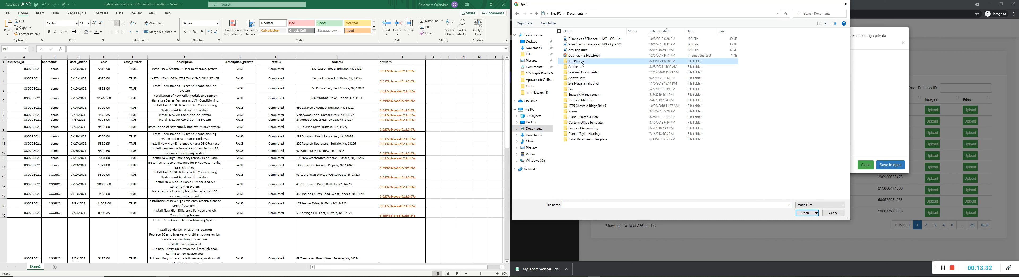
click(600, 43)
ctrl+click(572, 44)
ctrl+click(624, 55)
ctrl+click(657, 55)
click(805, 213)
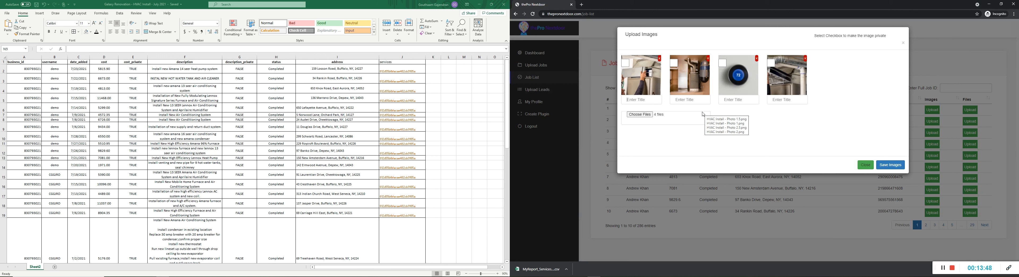
Title the four images "Furnace Install", "Complete - AFTER", "NEST Thermostat" and "Filters", and save them to the job
text(Ful)
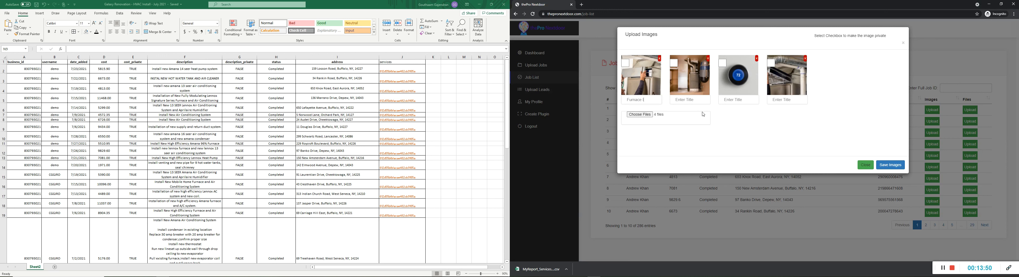
click(700, 100)
text(Complete - AFTER)
click(743, 101)
text(NE)
text(Filters)
click(891, 166)
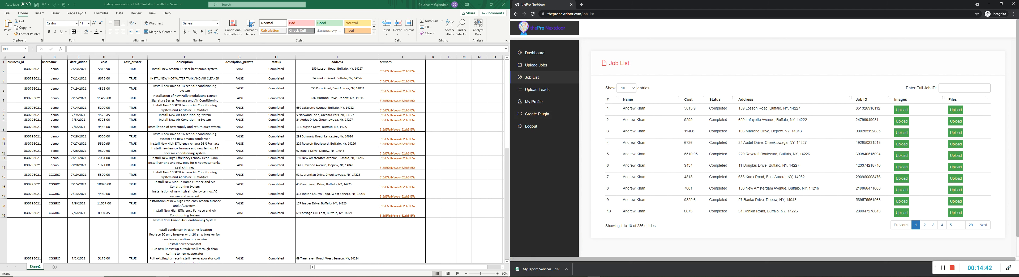
Review the images saved for the job and return to the bulk job upload page
click(904, 119)
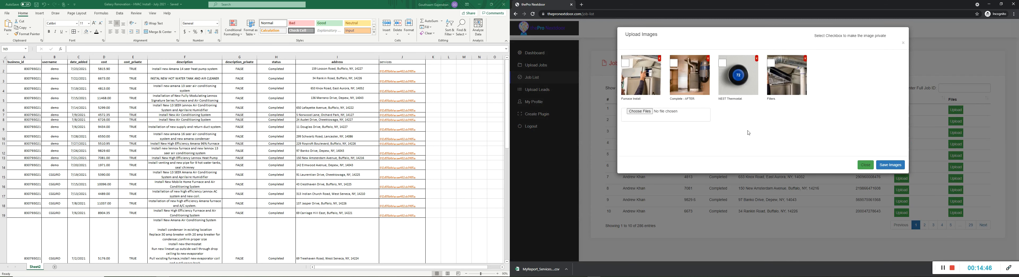
click(903, 43)
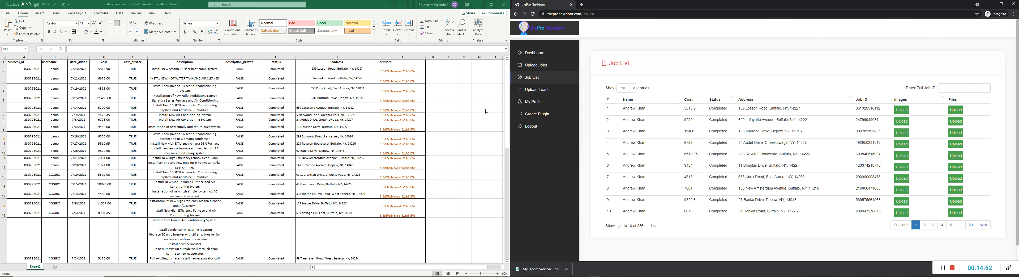
click(506, 97)
mouse_move(506, 103)
mouse_down()
mouse_move(509, 216)
mouse_move(511, 106)
mouse_up()
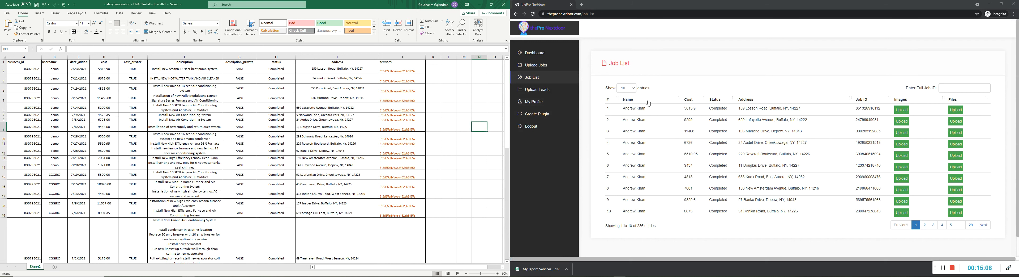
click(556, 66)
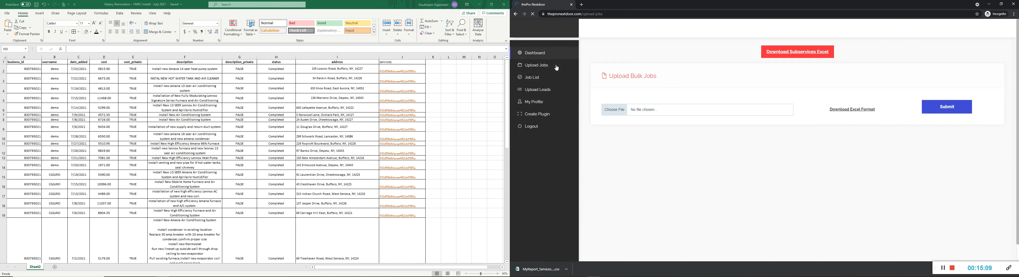